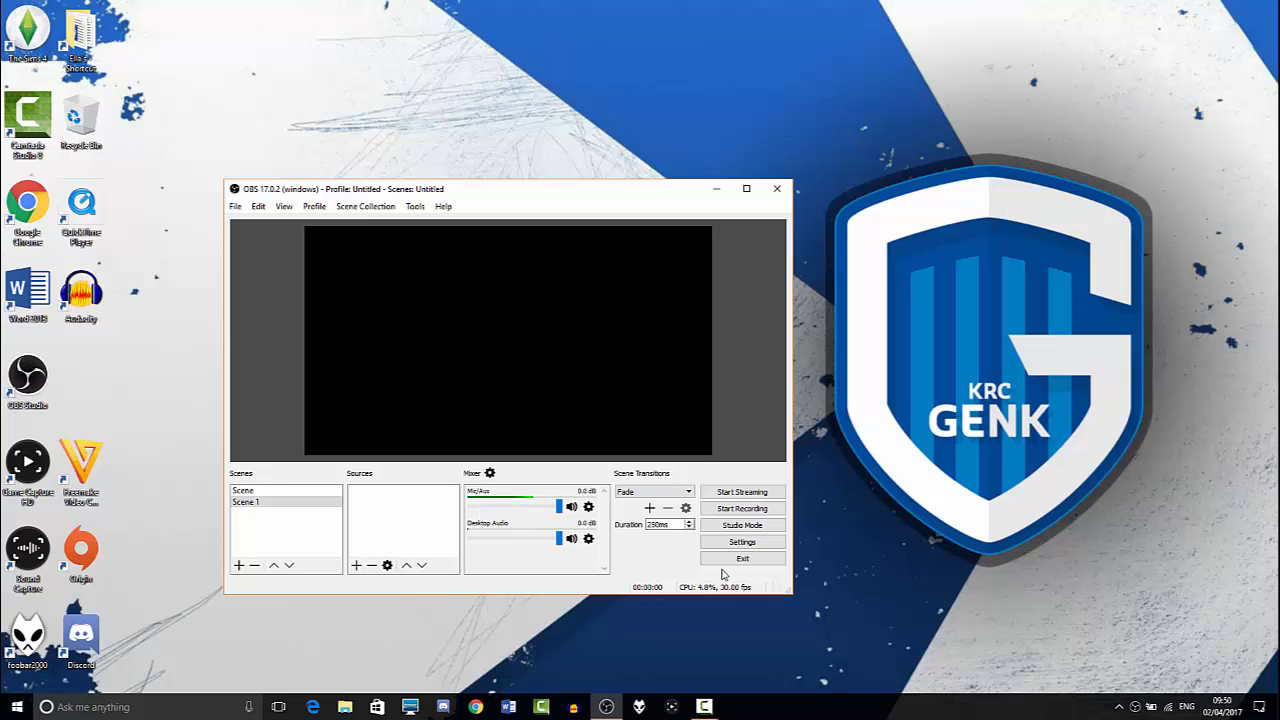
- Open the program settings and review the available interface themes in the general settings
click(743, 543)
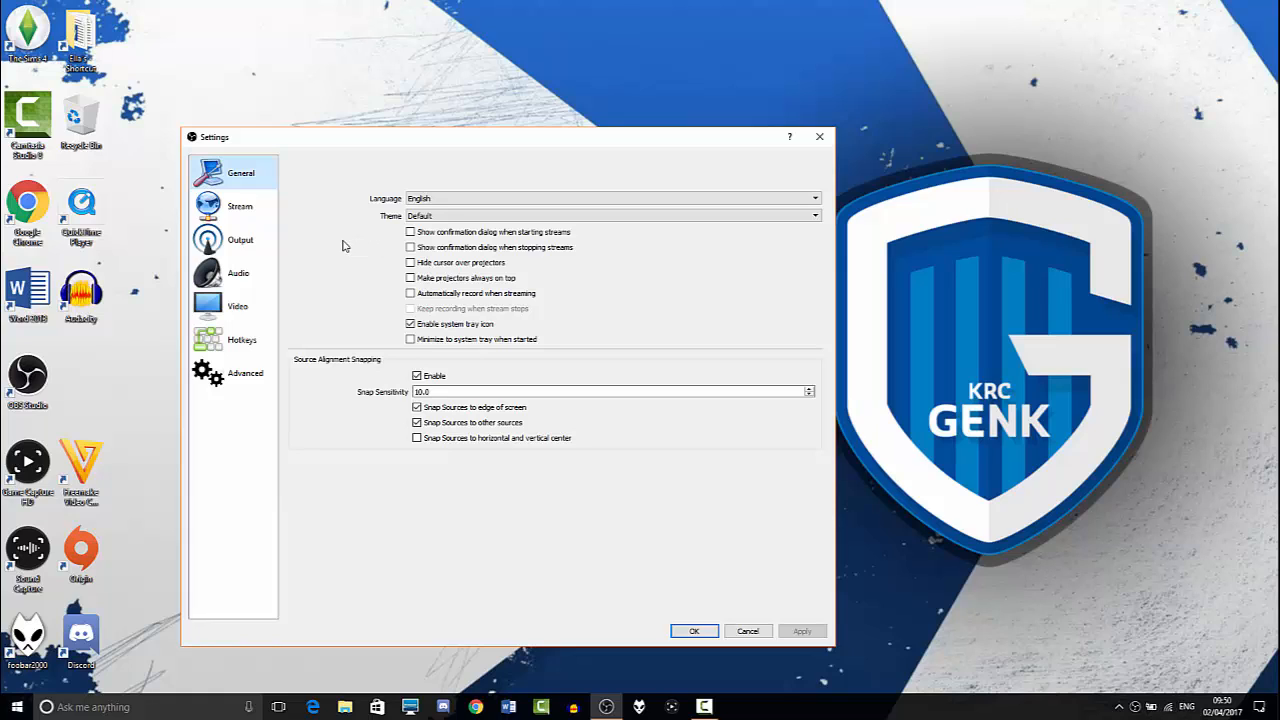
click(453, 221)
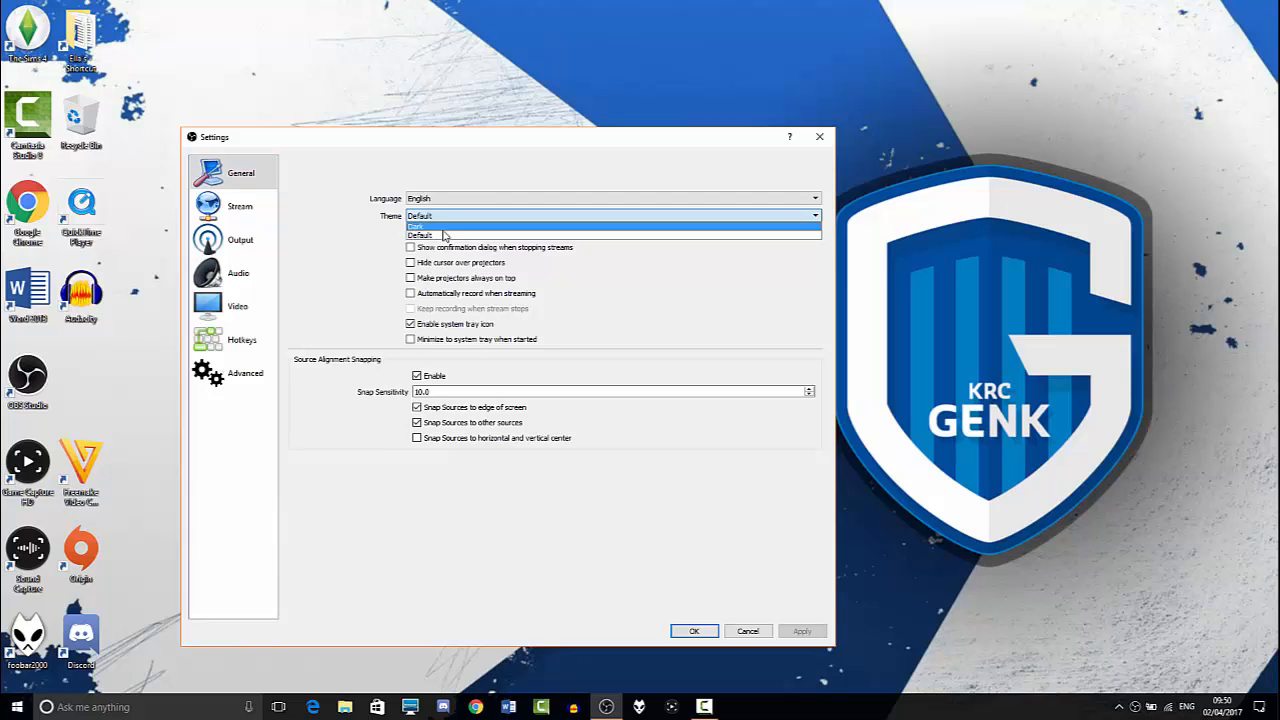
click(400, 255)
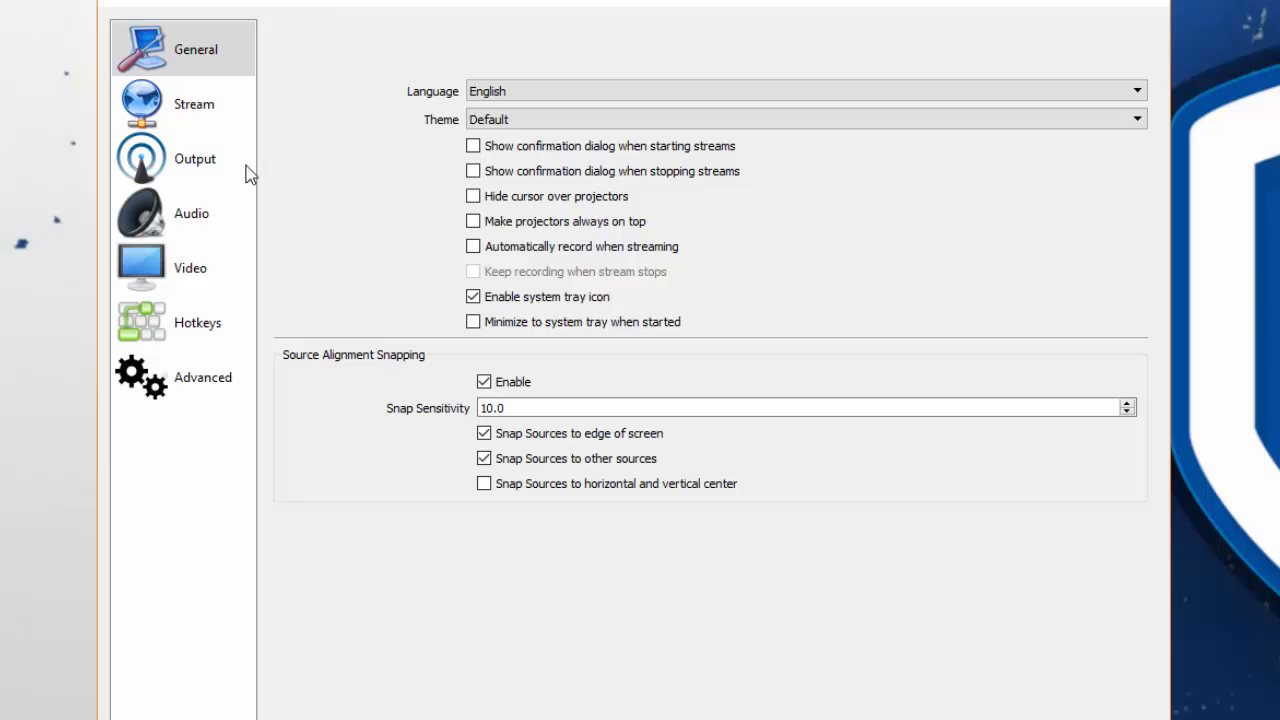
- Review the stream type options in the stream settings and choose YouTube / YouTube Gaming as the streaming service
click(214, 114)
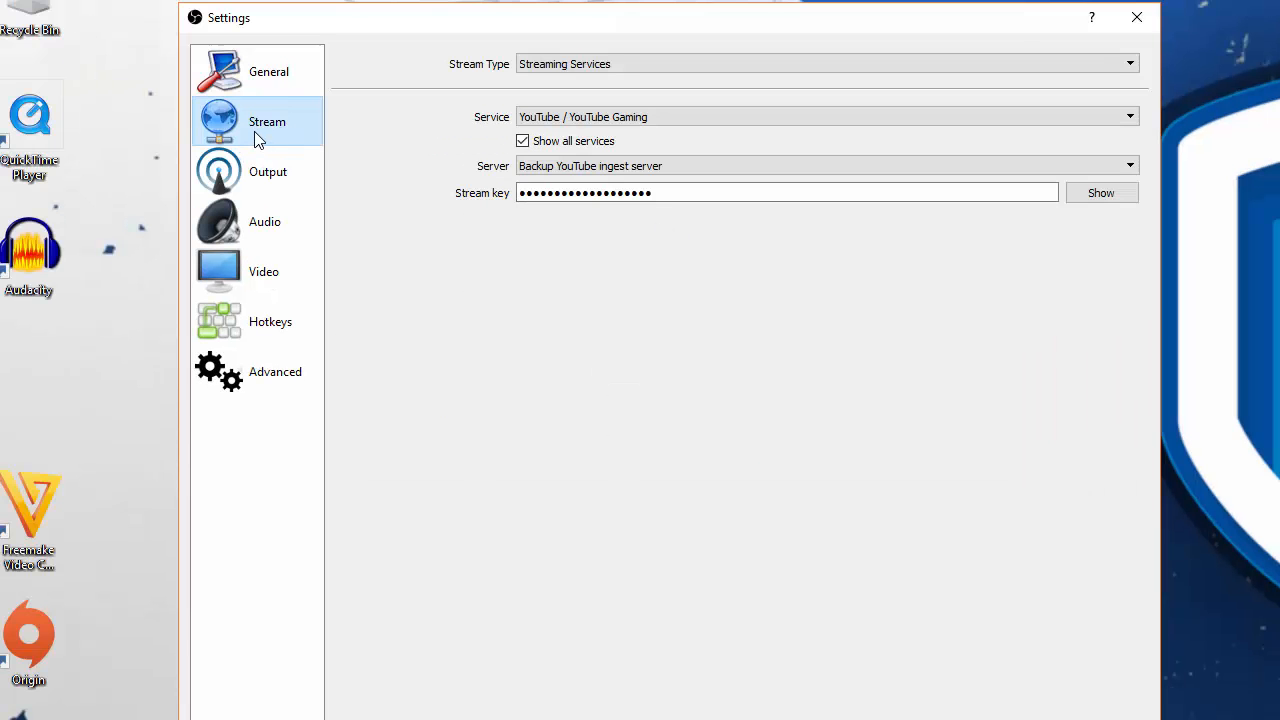
click(553, 67)
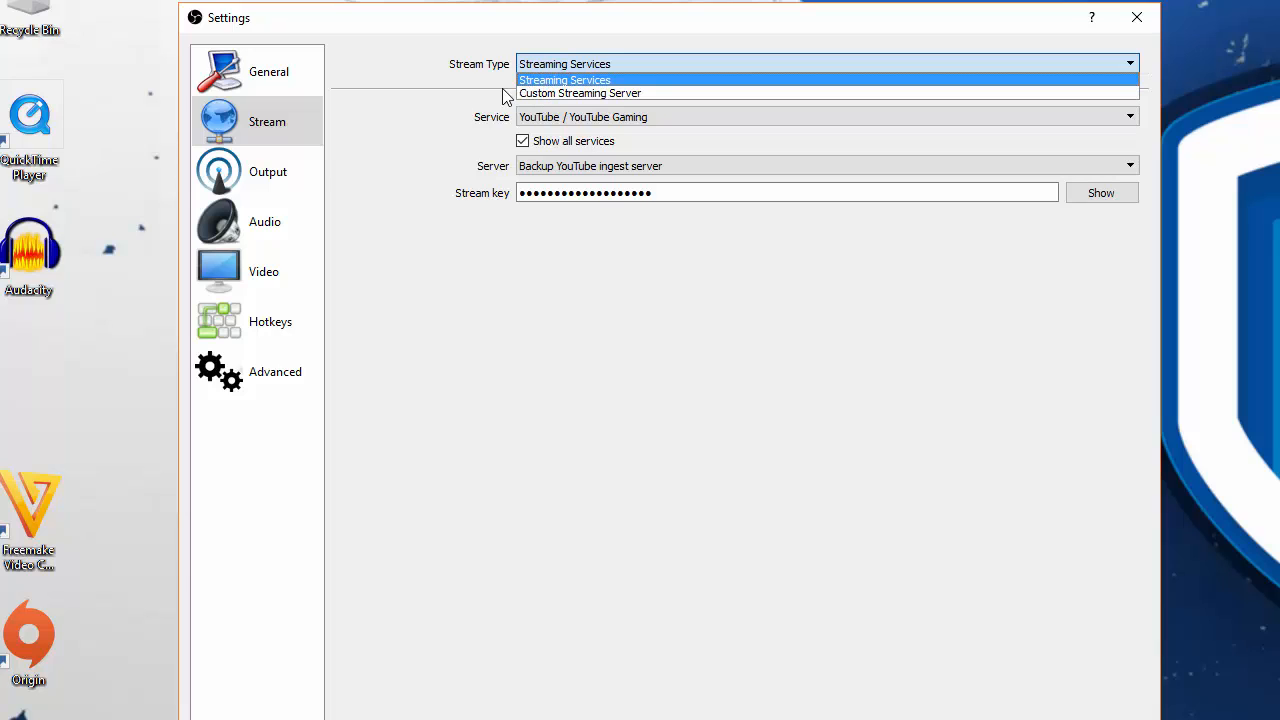
click(467, 106)
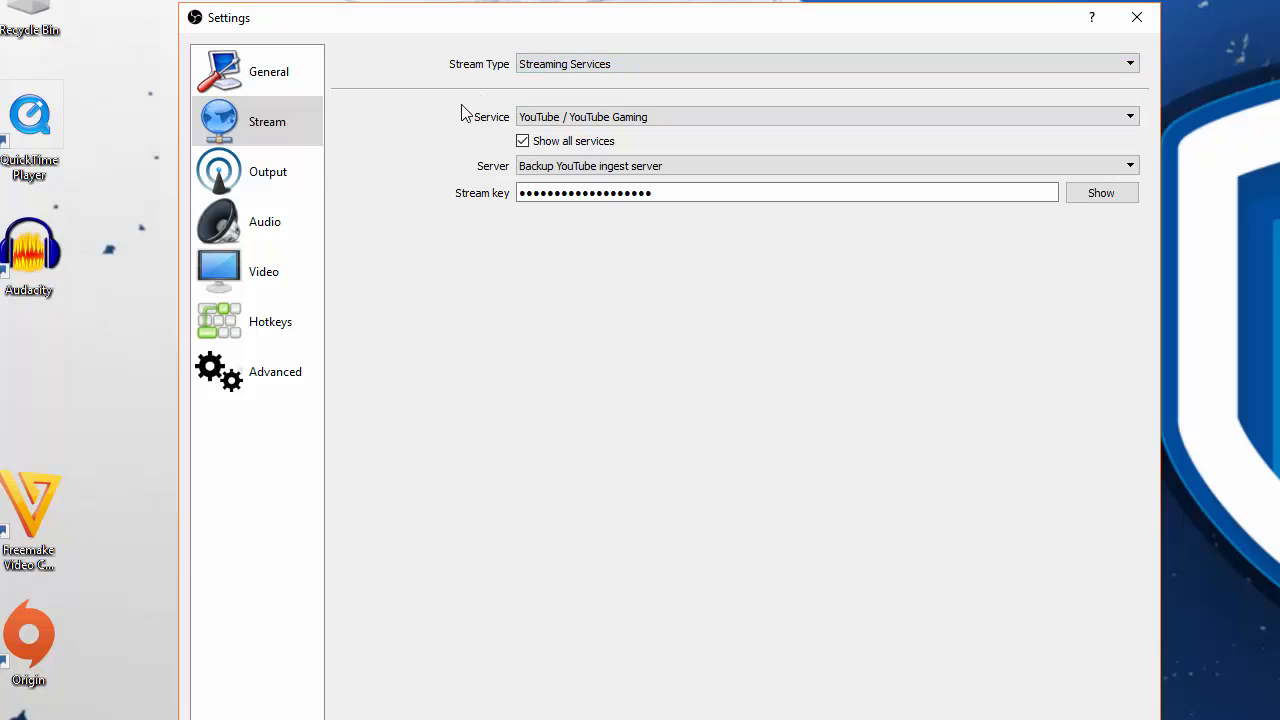
click(565, 118)
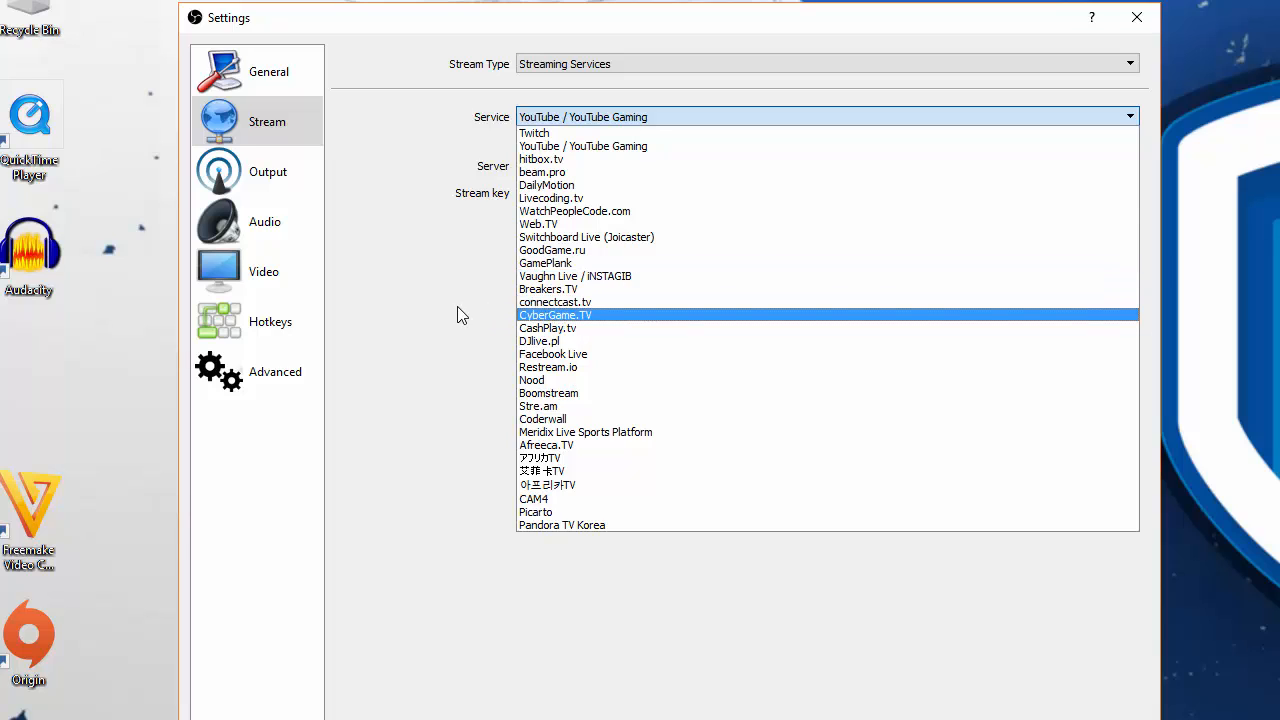
click(578, 147)
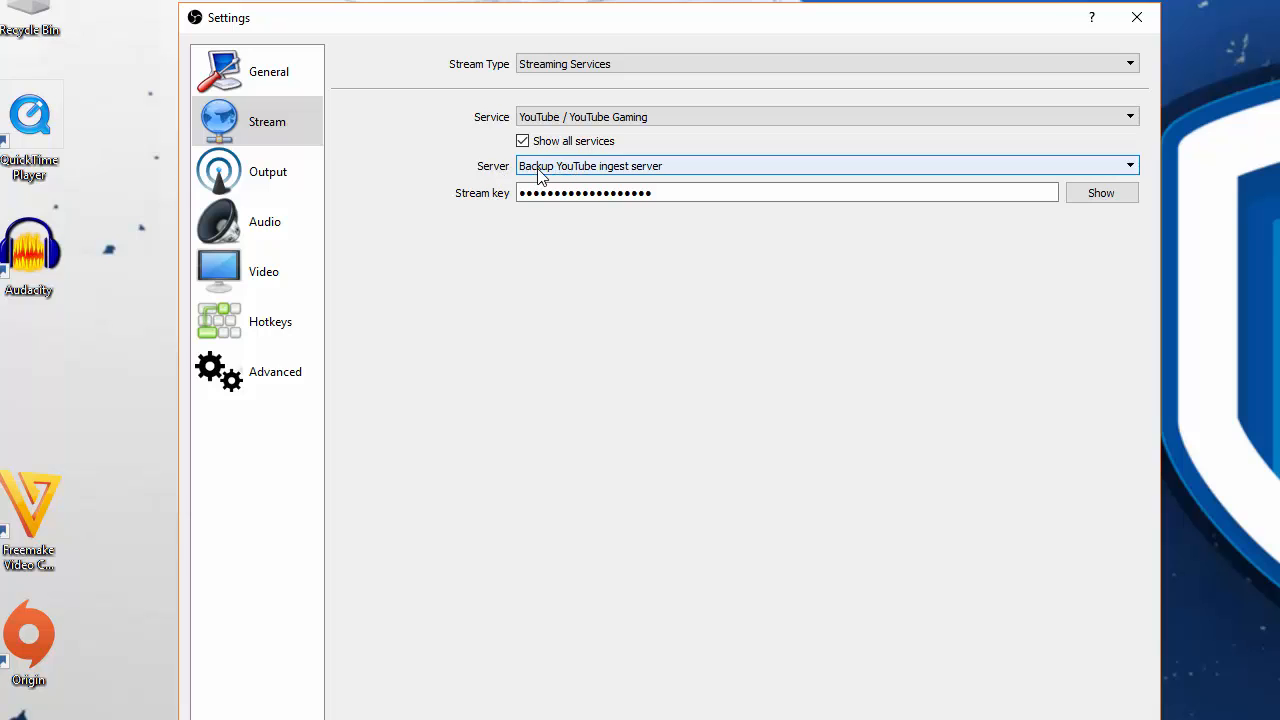
- Examine the ingest server choices for YouTube and the stream key field
click(588, 170)
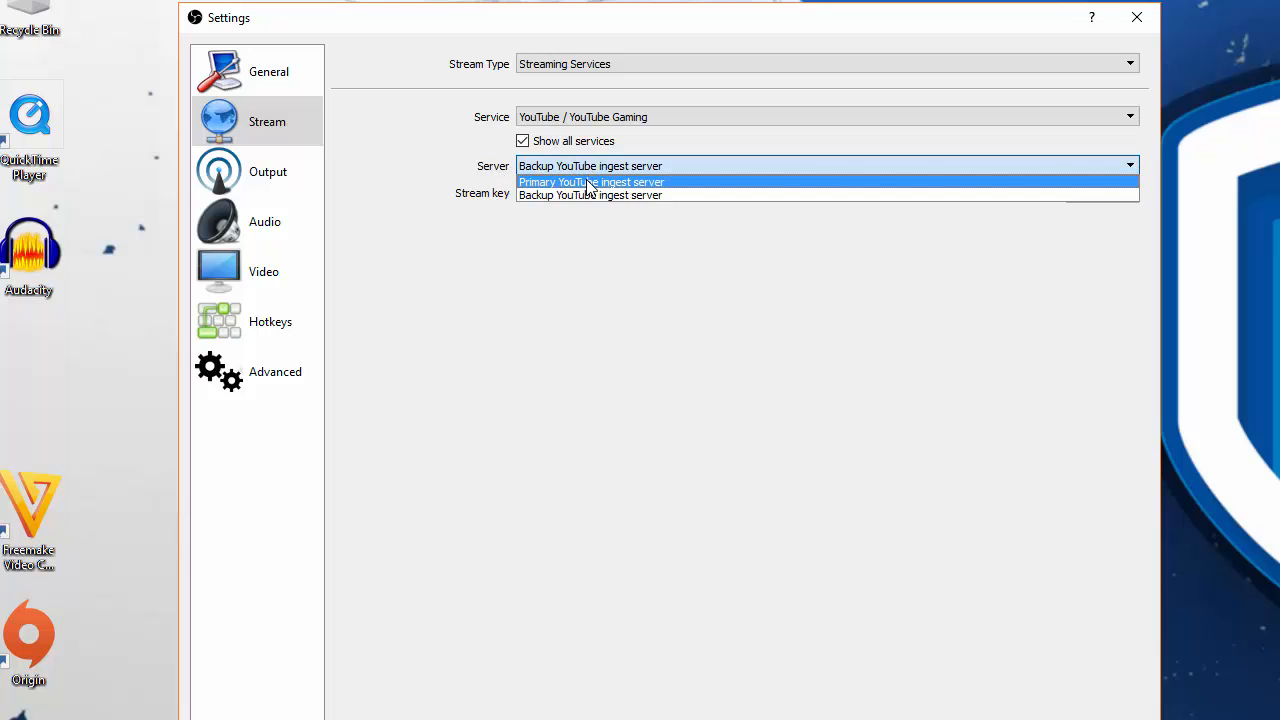
click(548, 228)
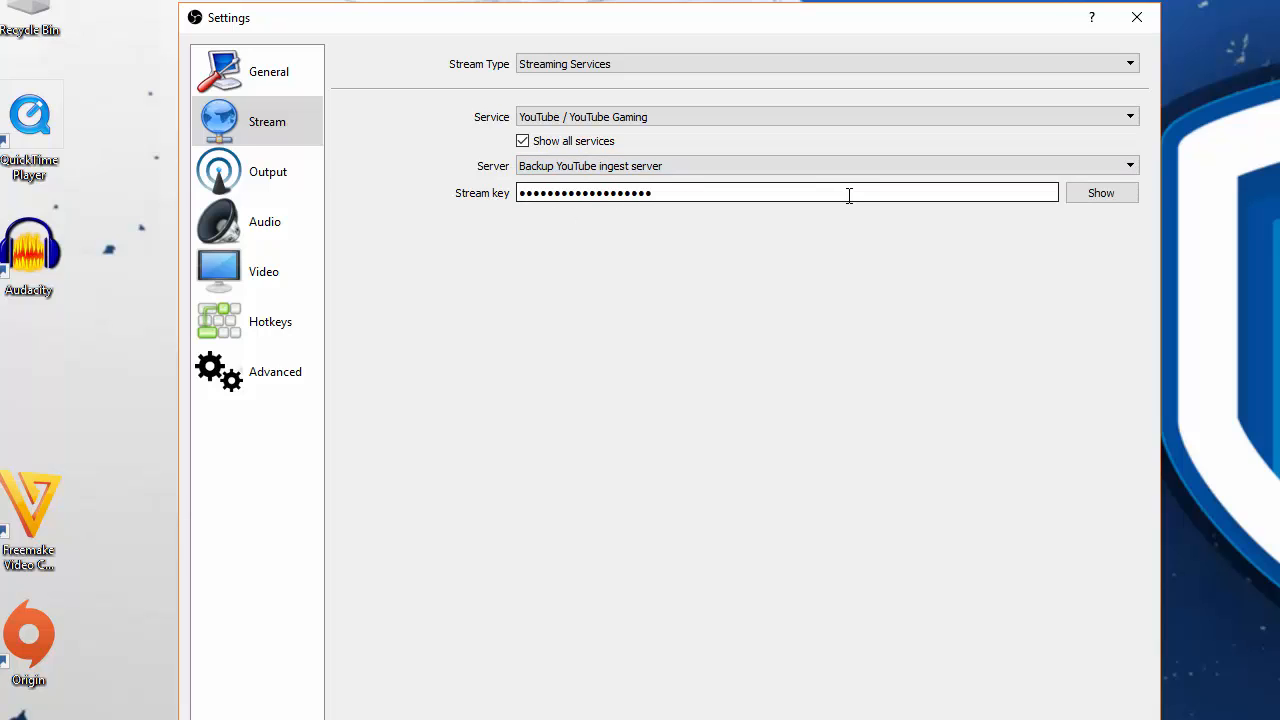
click(741, 172)
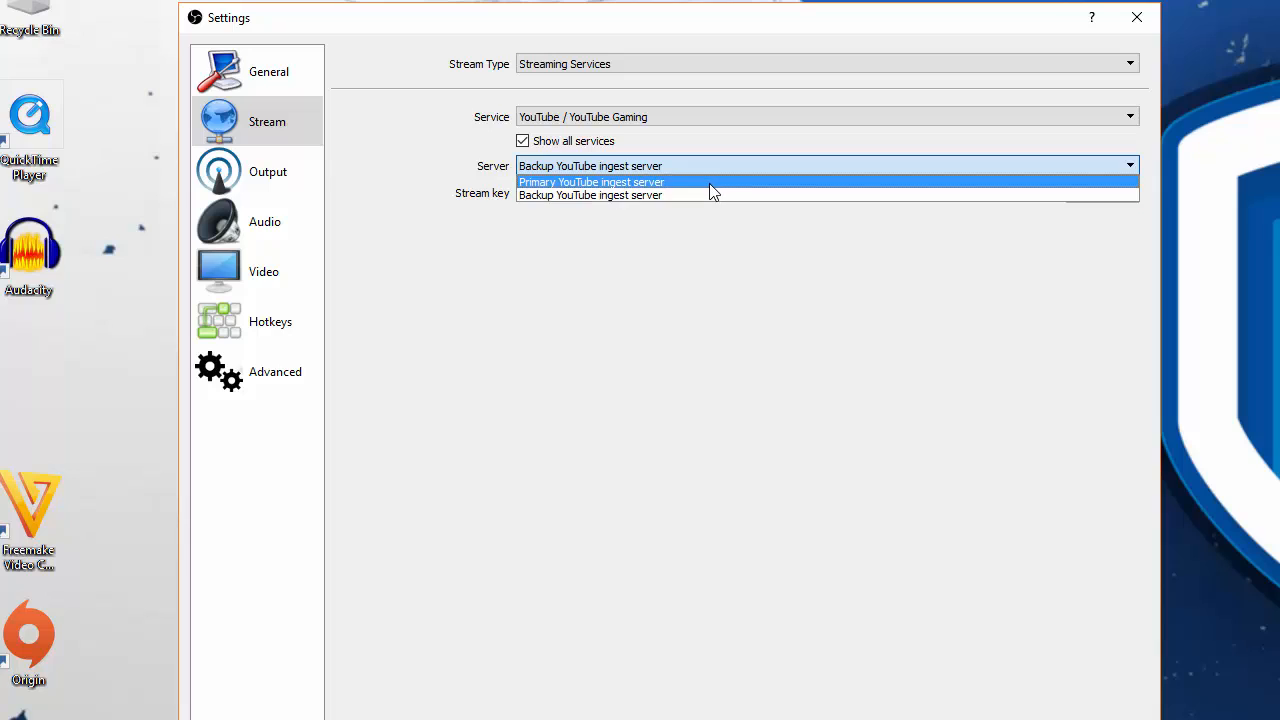
click(649, 222)
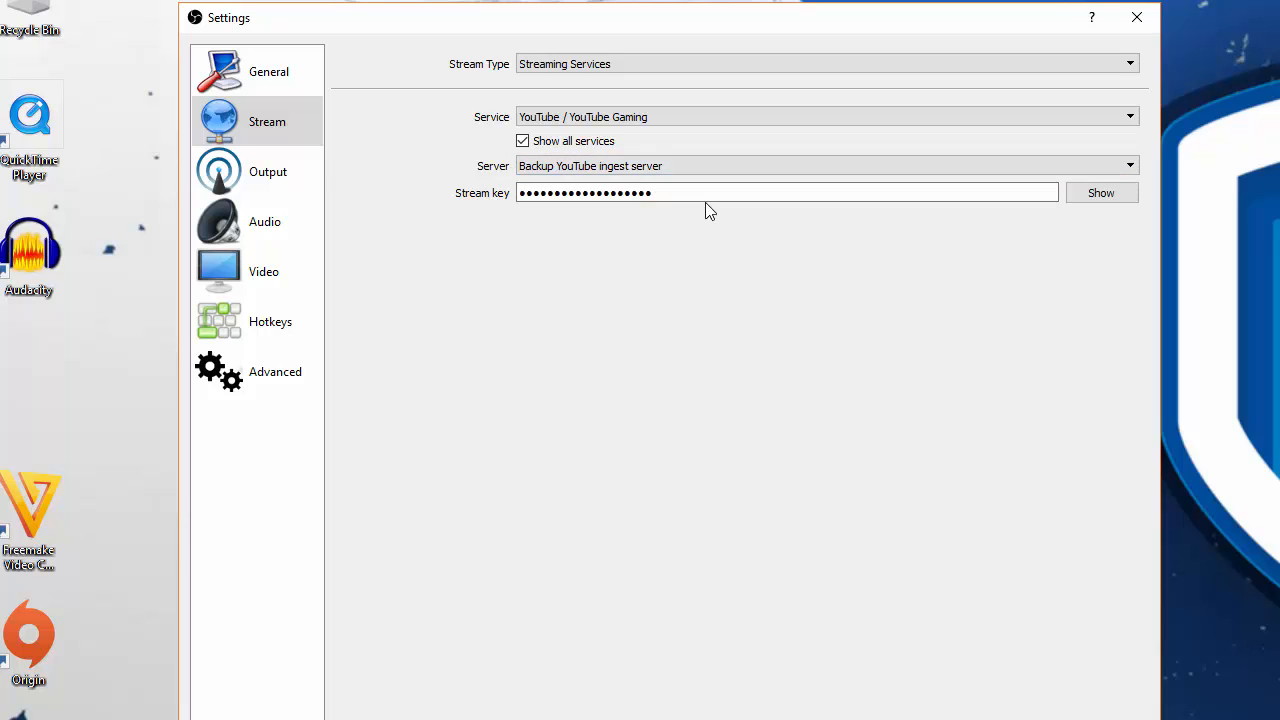
click(669, 193)
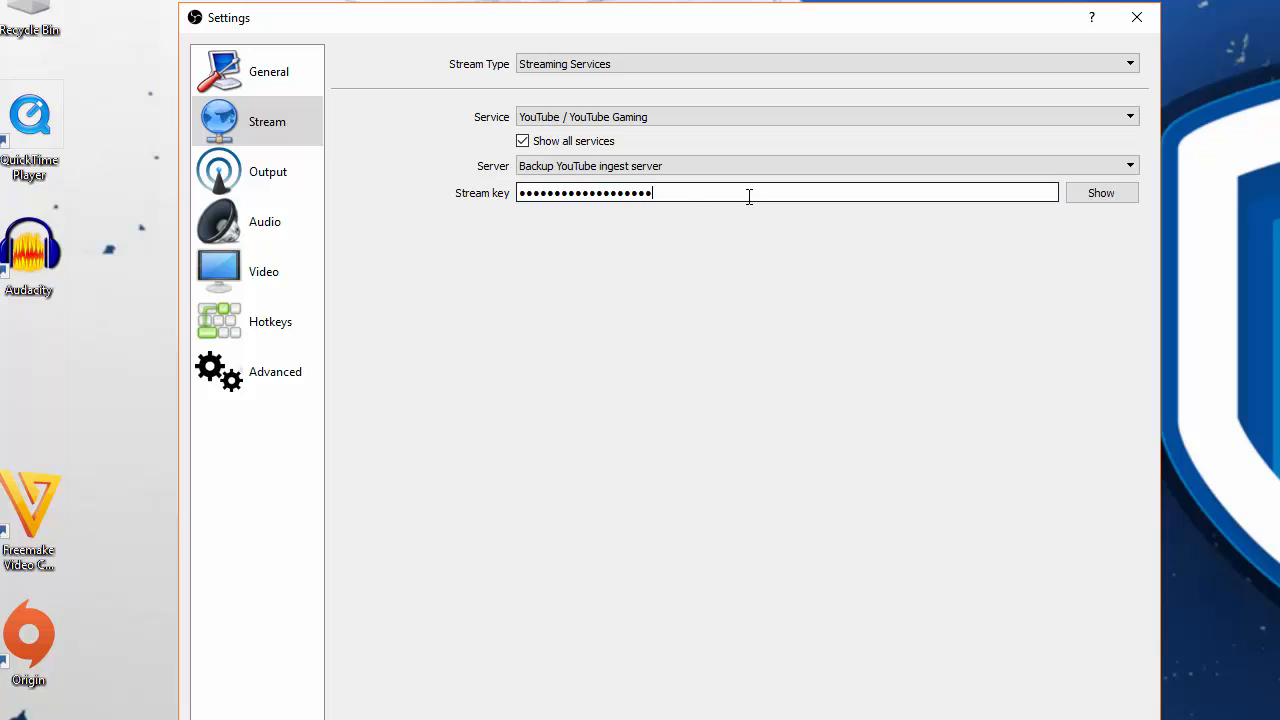
- Review the output mode choices and the streaming rate control options in the output settings
click(286, 177)
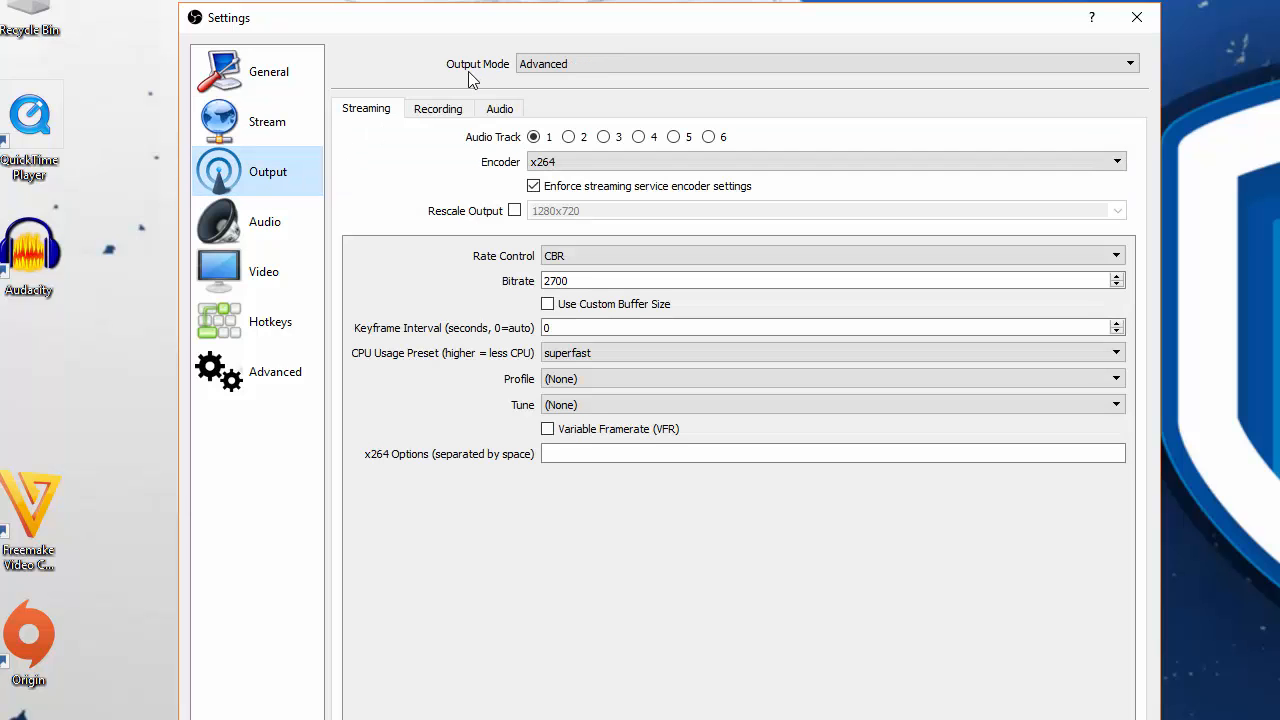
click(572, 65)
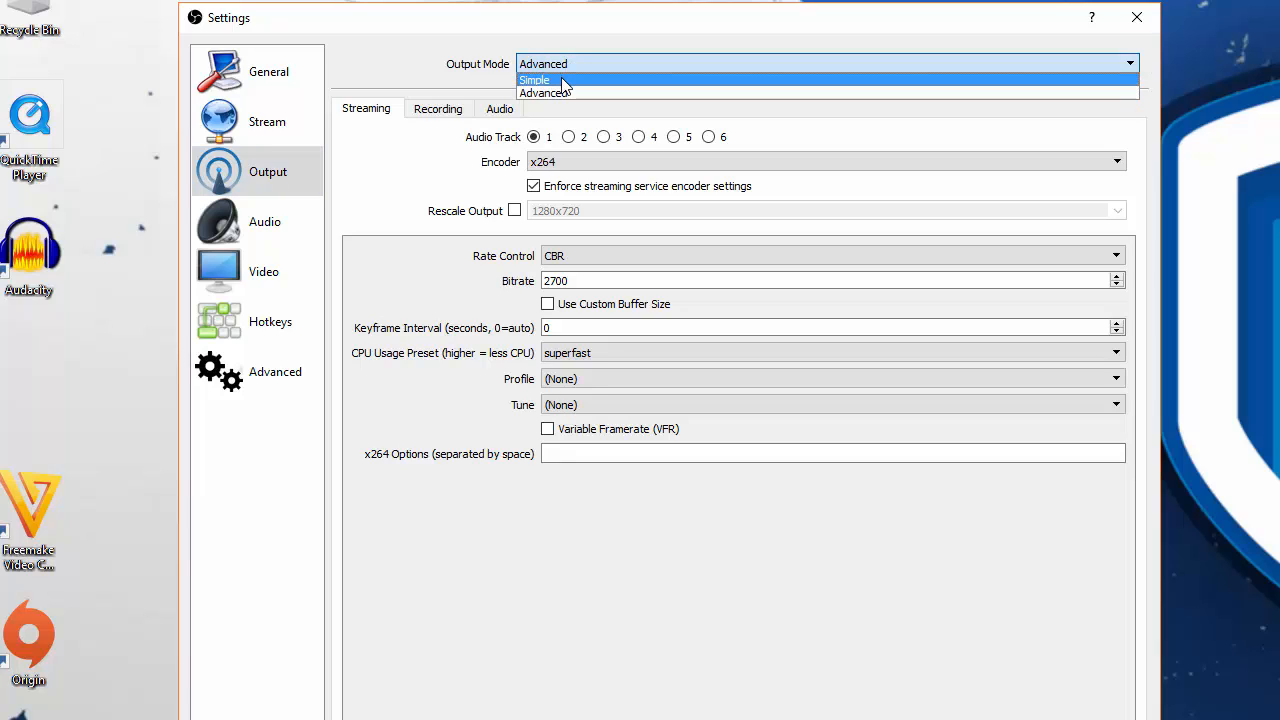
click(455, 80)
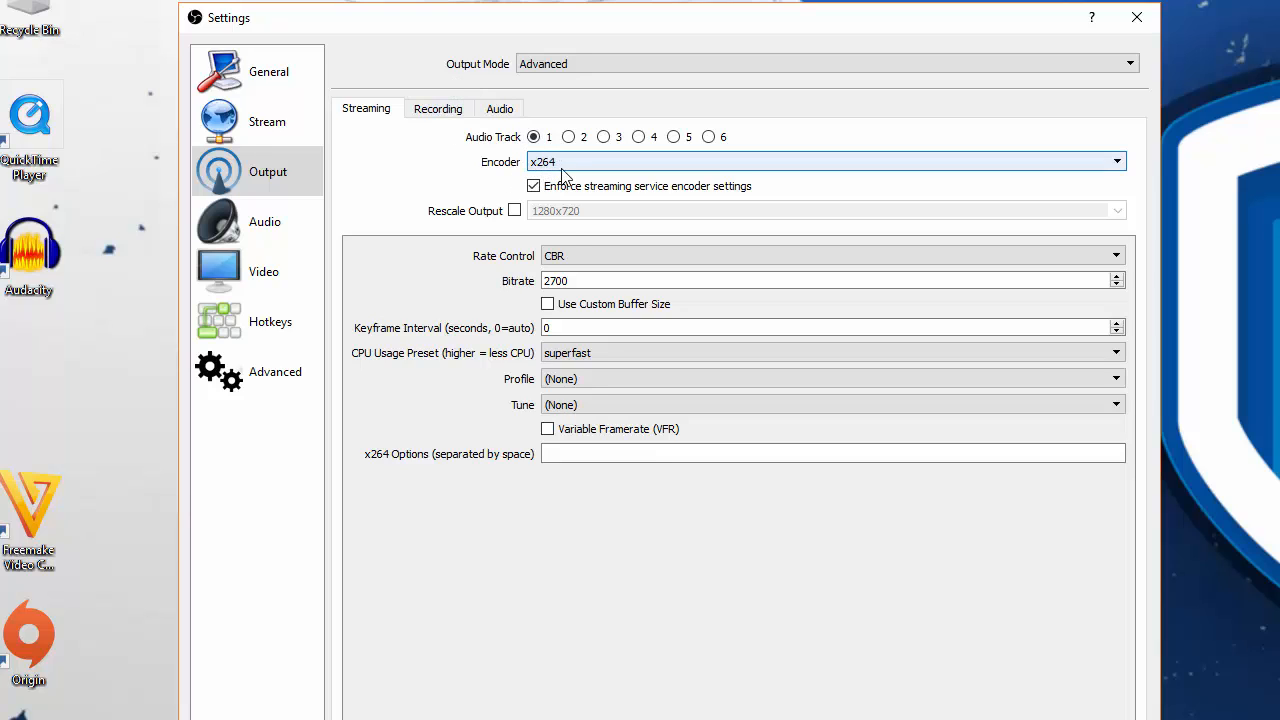
click(574, 257)
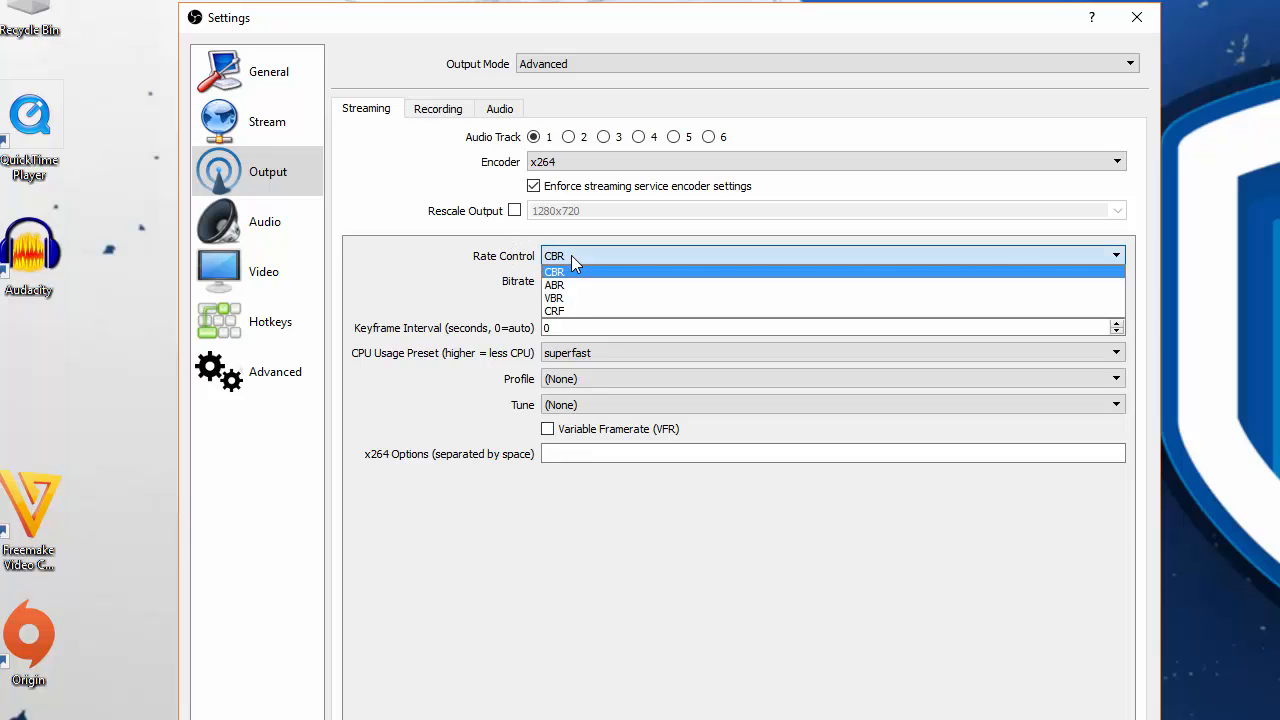
click(490, 276)
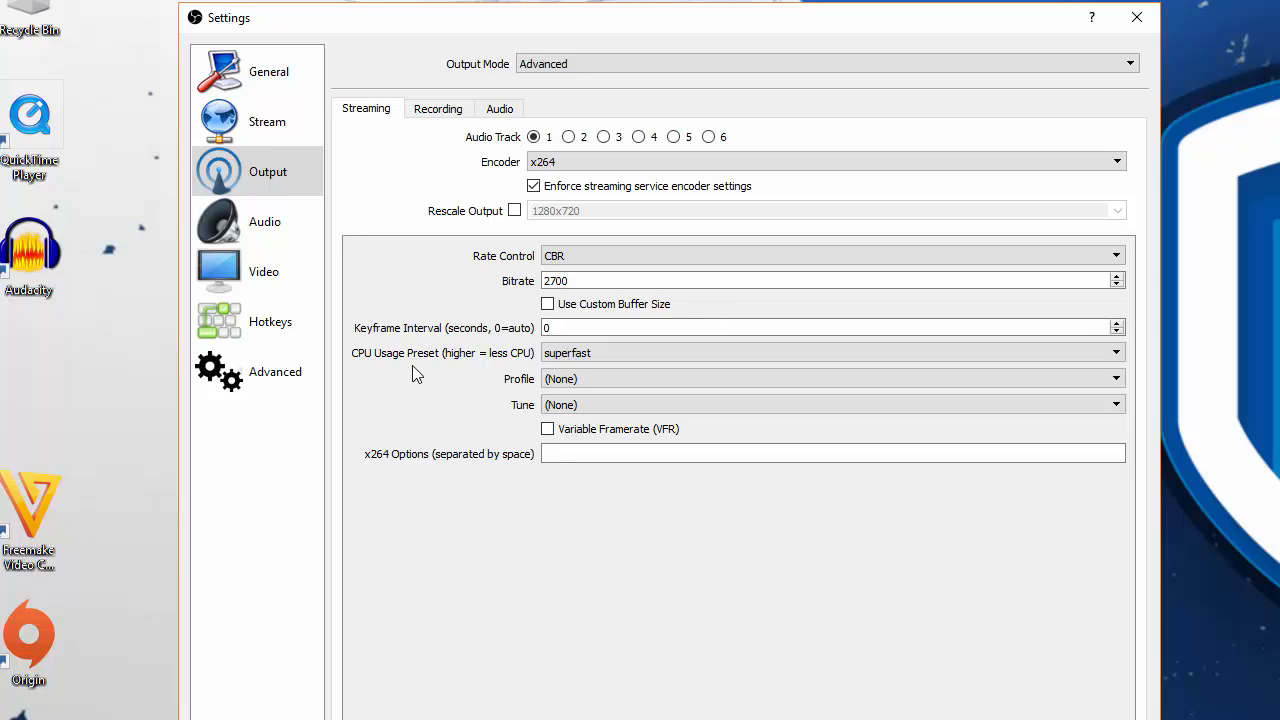
- Examine the available CPU usage presets for the x264 streaming encoder
click(621, 354)
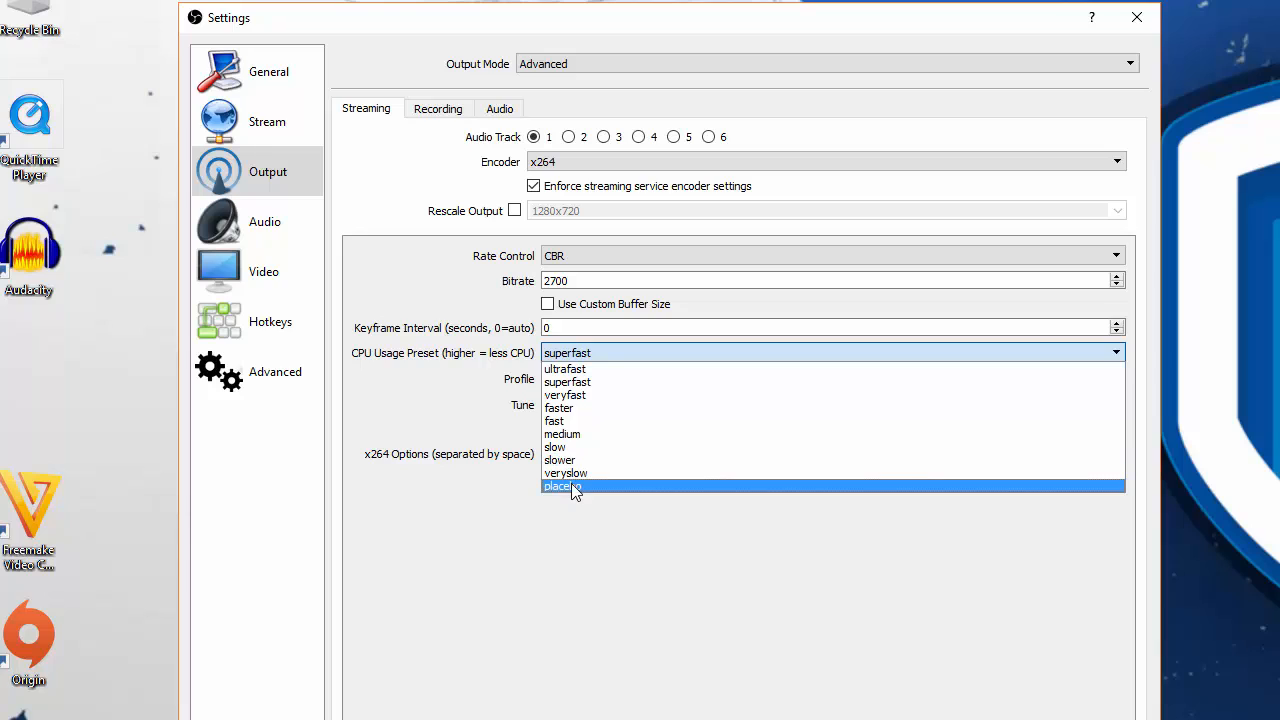
click(533, 502)
click(633, 353)
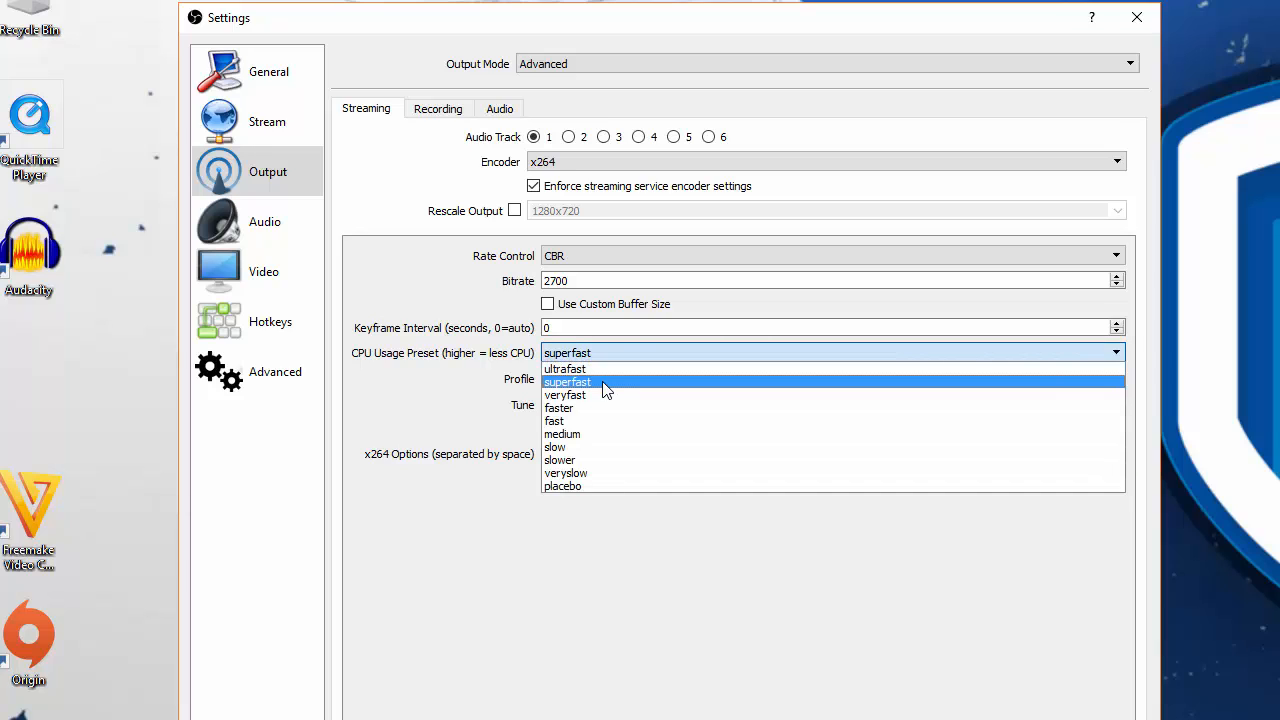
click(418, 394)
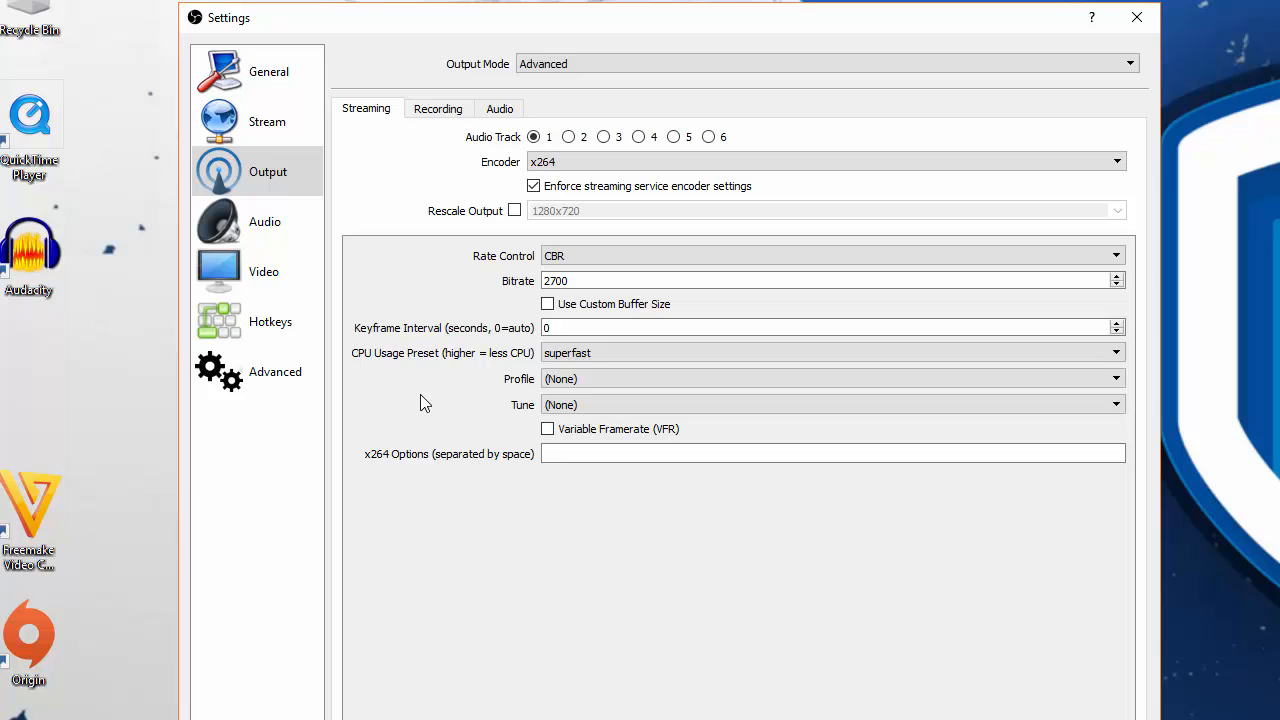
click(615, 355)
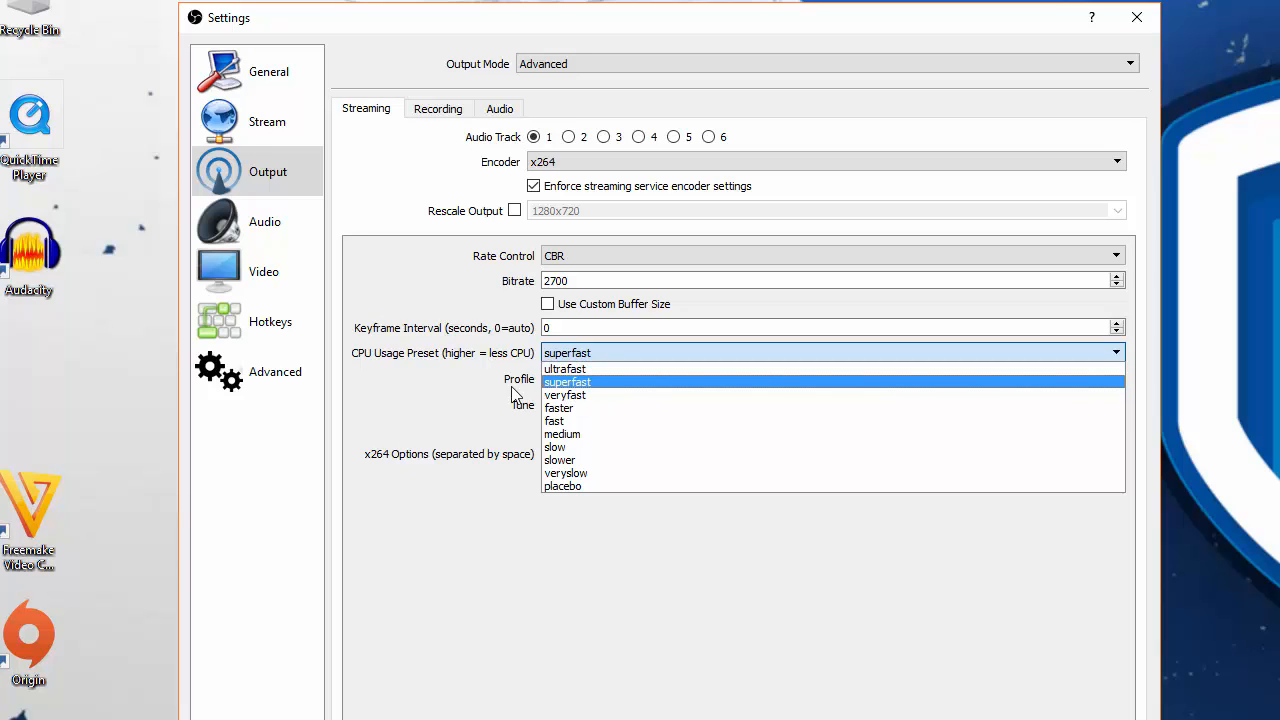
click(473, 388)
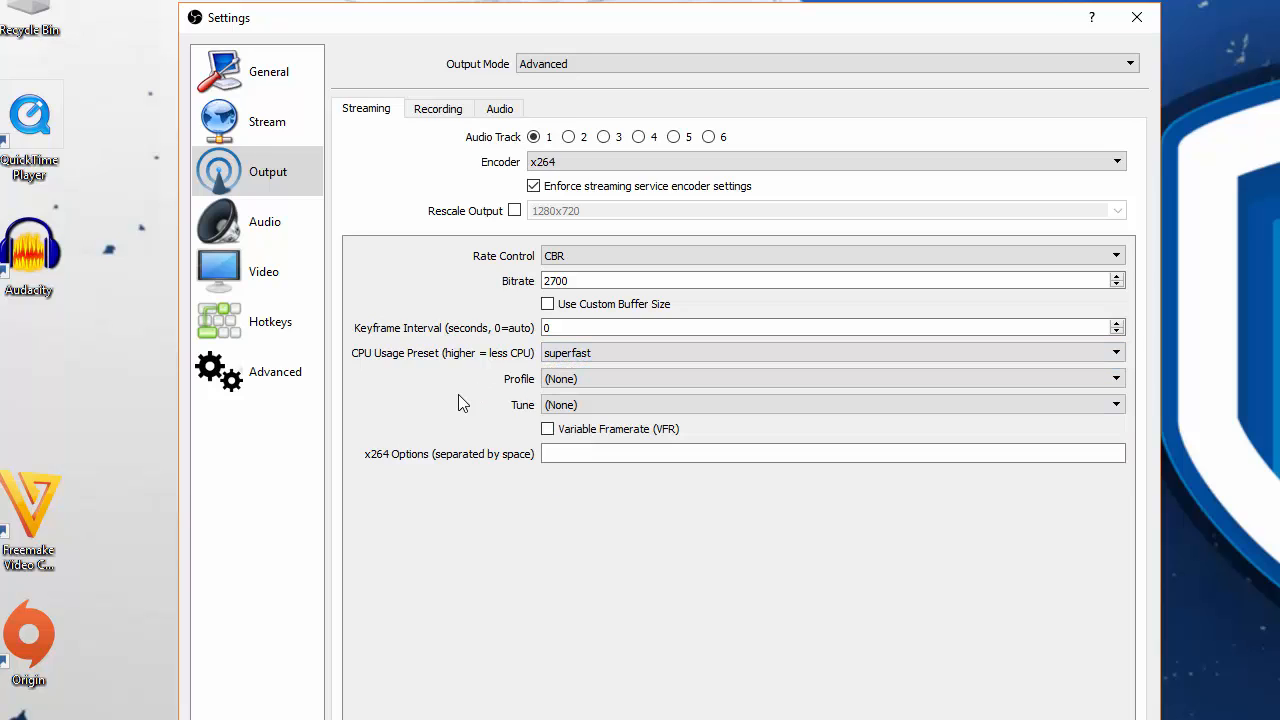
- Review which microphones are available for the main Mic/Auxiliary audio device in the audio settings
click(250, 222)
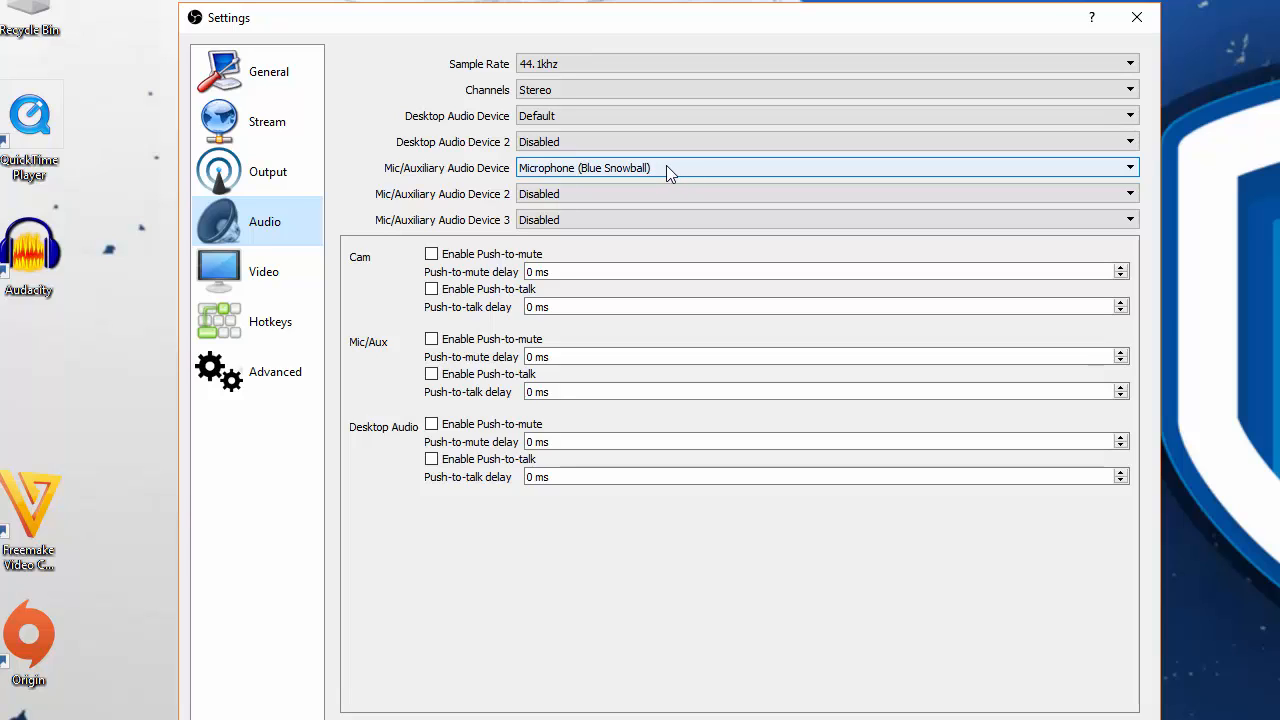
click(820, 168)
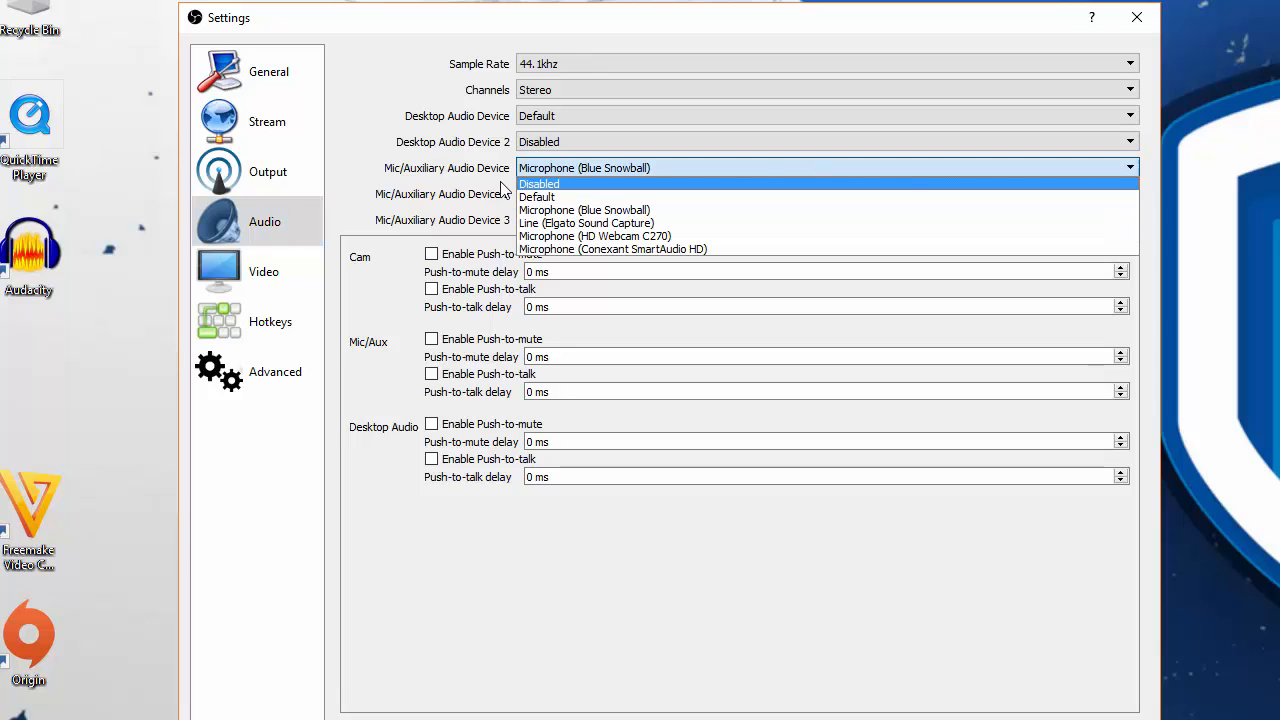
click(355, 172)
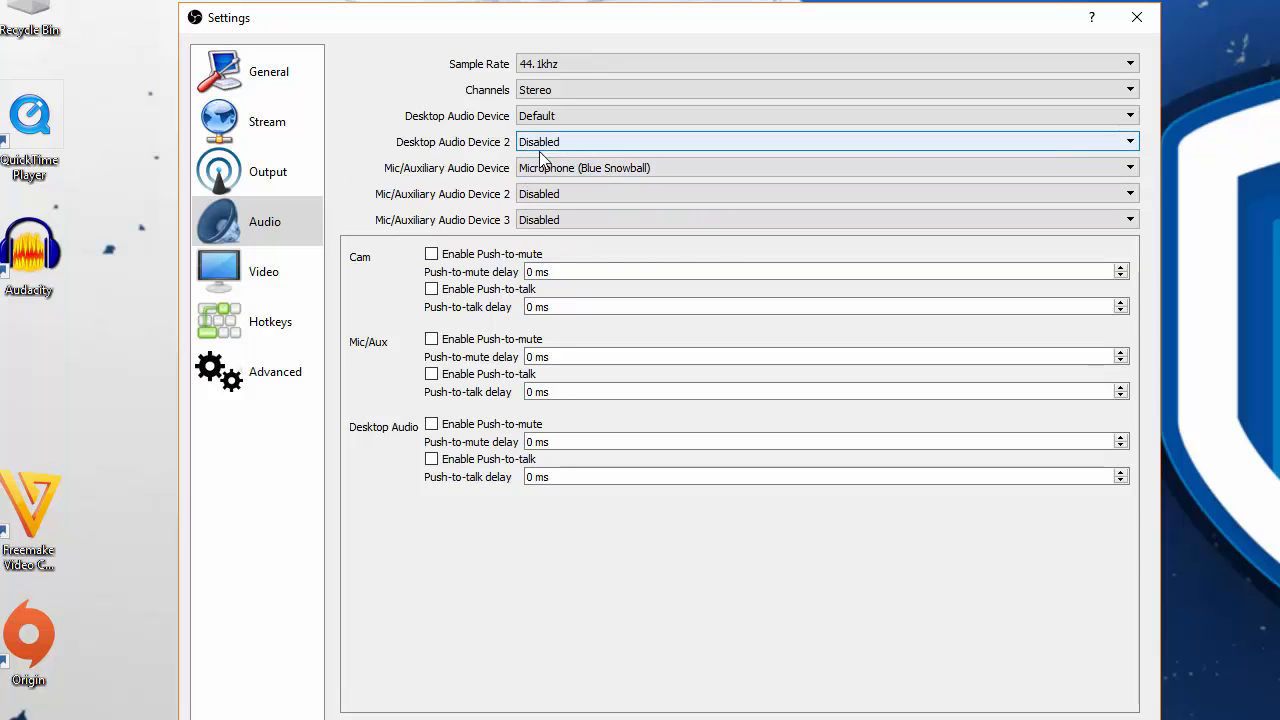
- Review the output (scaled) resolution choices and the common FPS values in the video settings
click(265, 272)
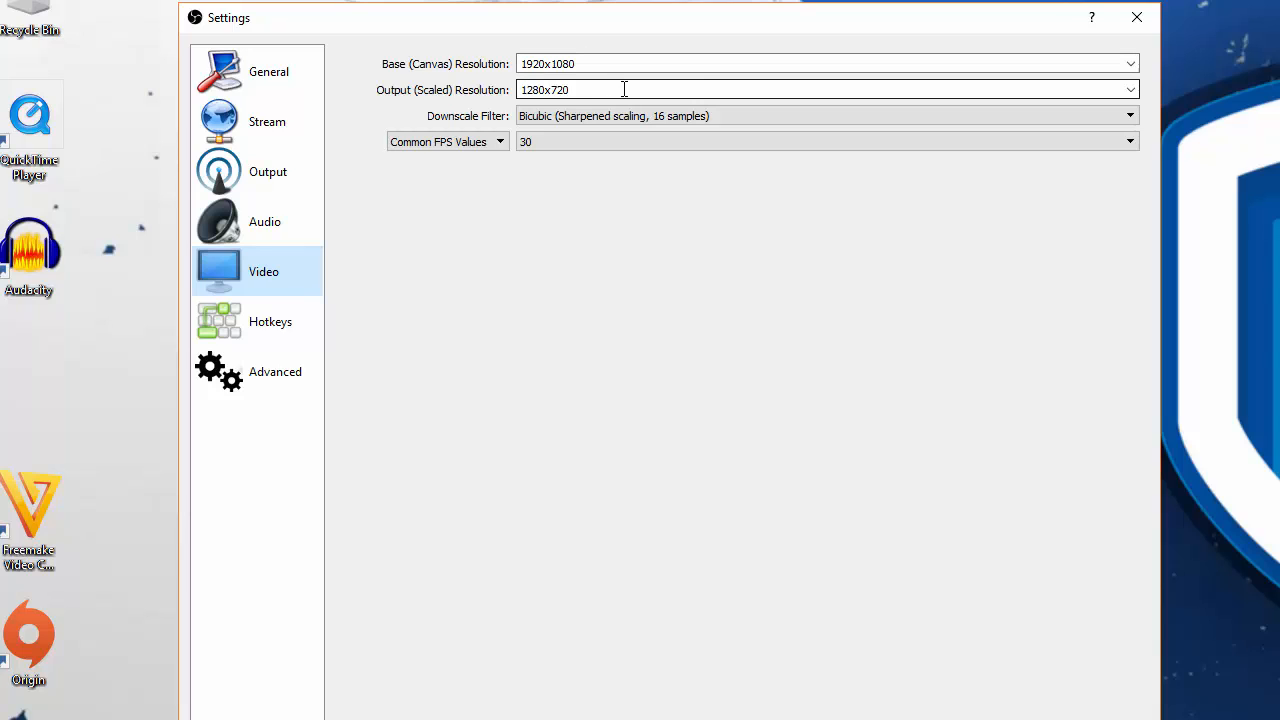
click(1130, 90)
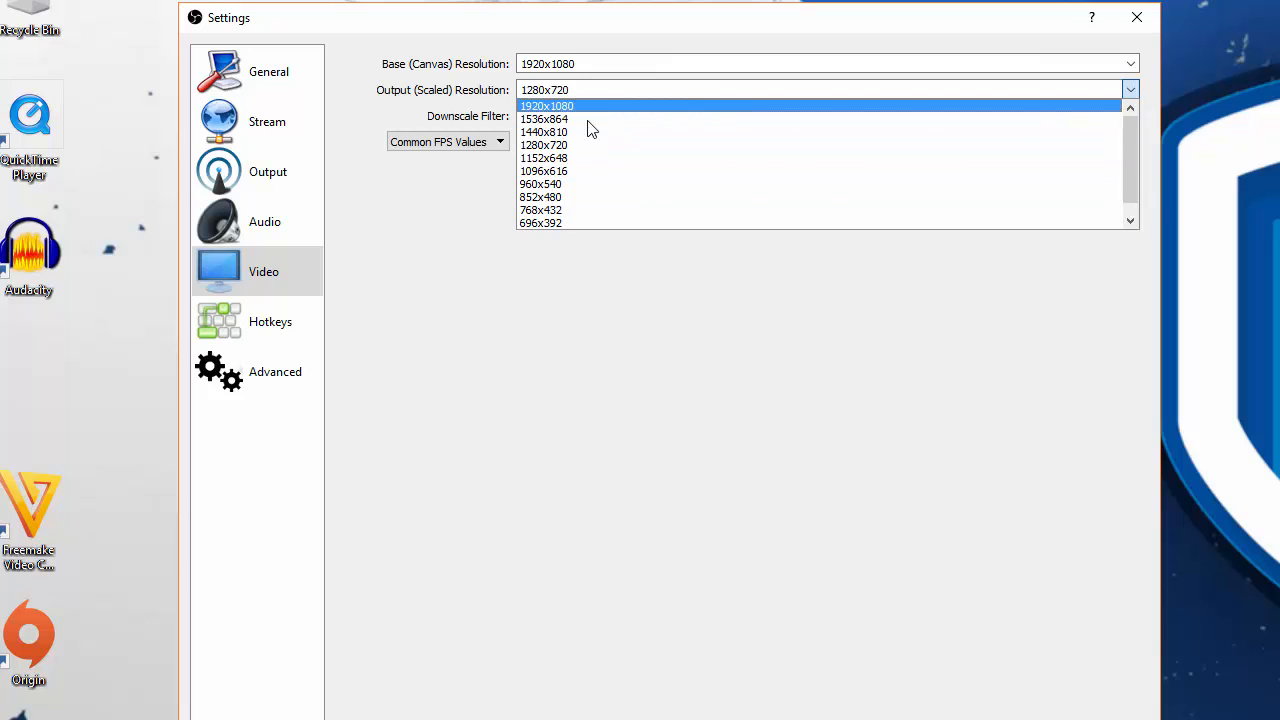
click(458, 259)
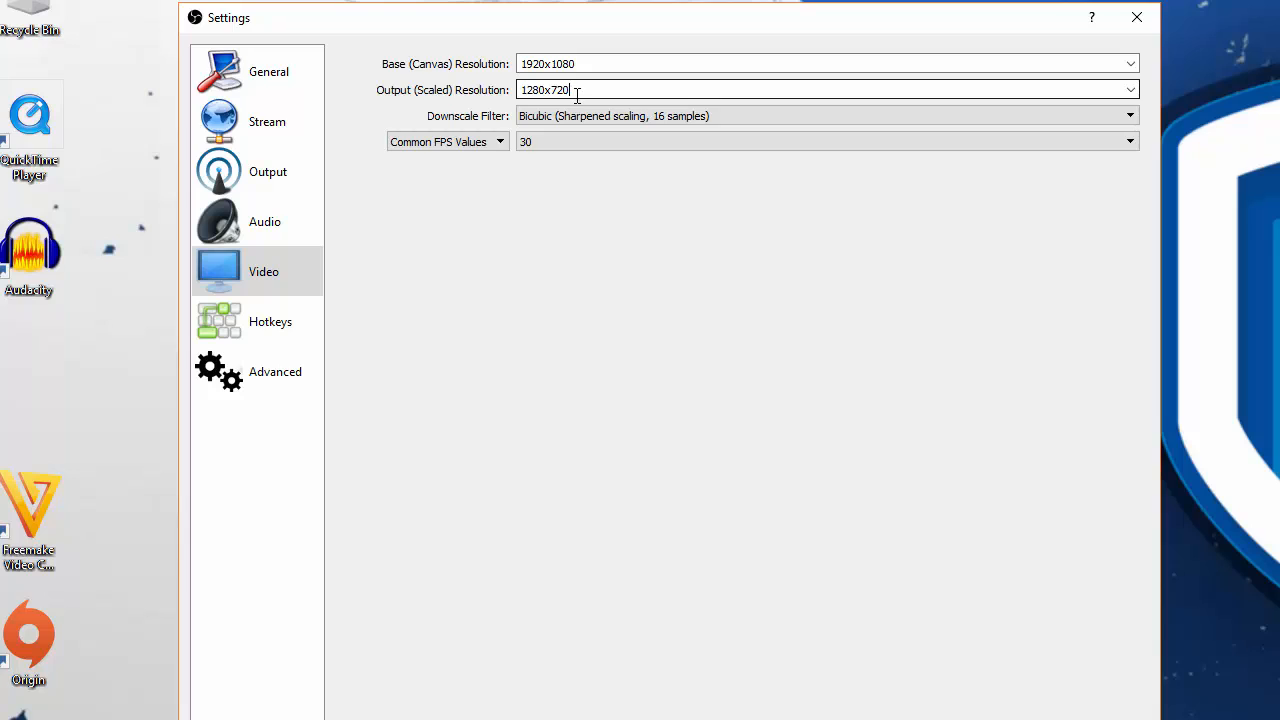
click(572, 142)
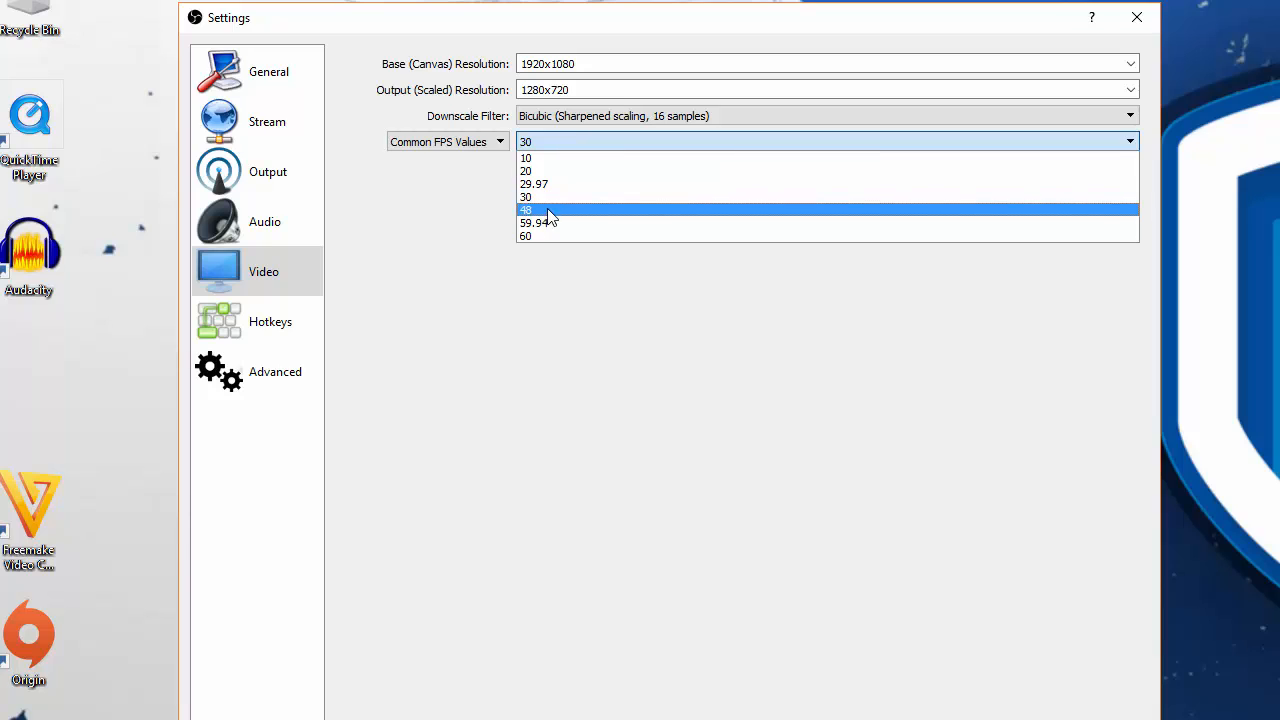
click(494, 281)
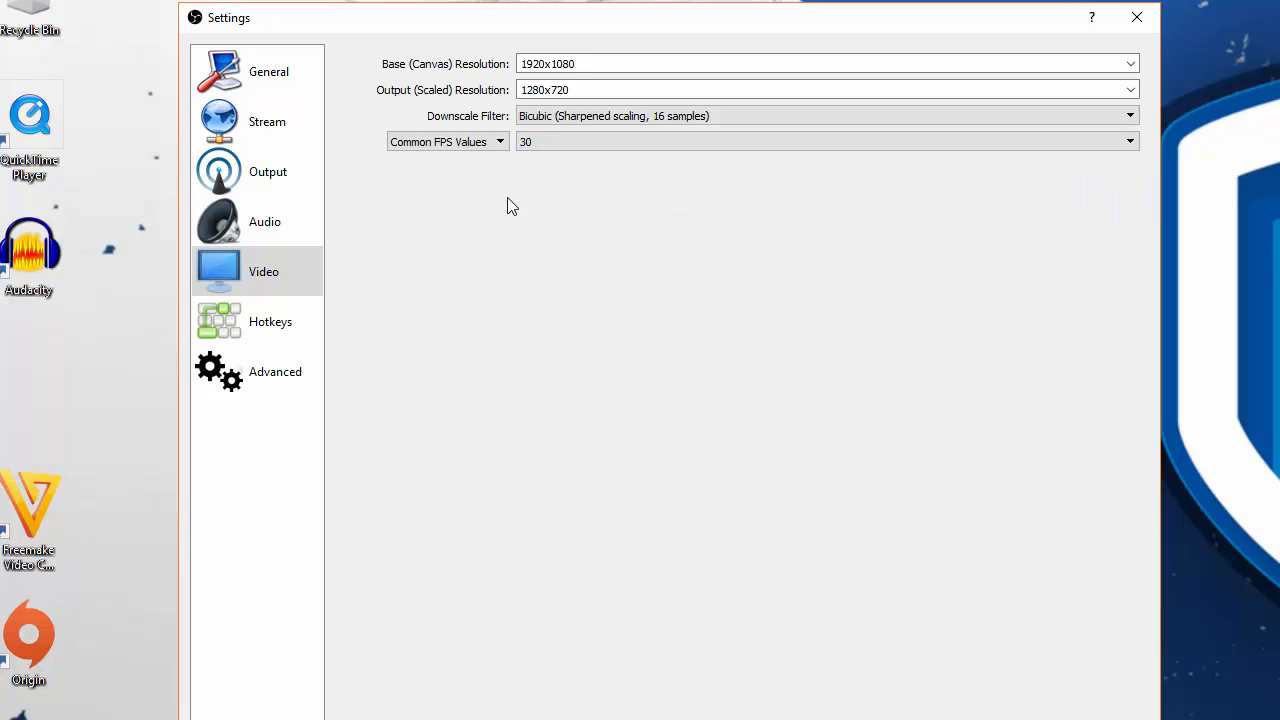
- Review the hotkey settings and the process priority choices in the advanced settings, and close the settings window
click(322, 306)
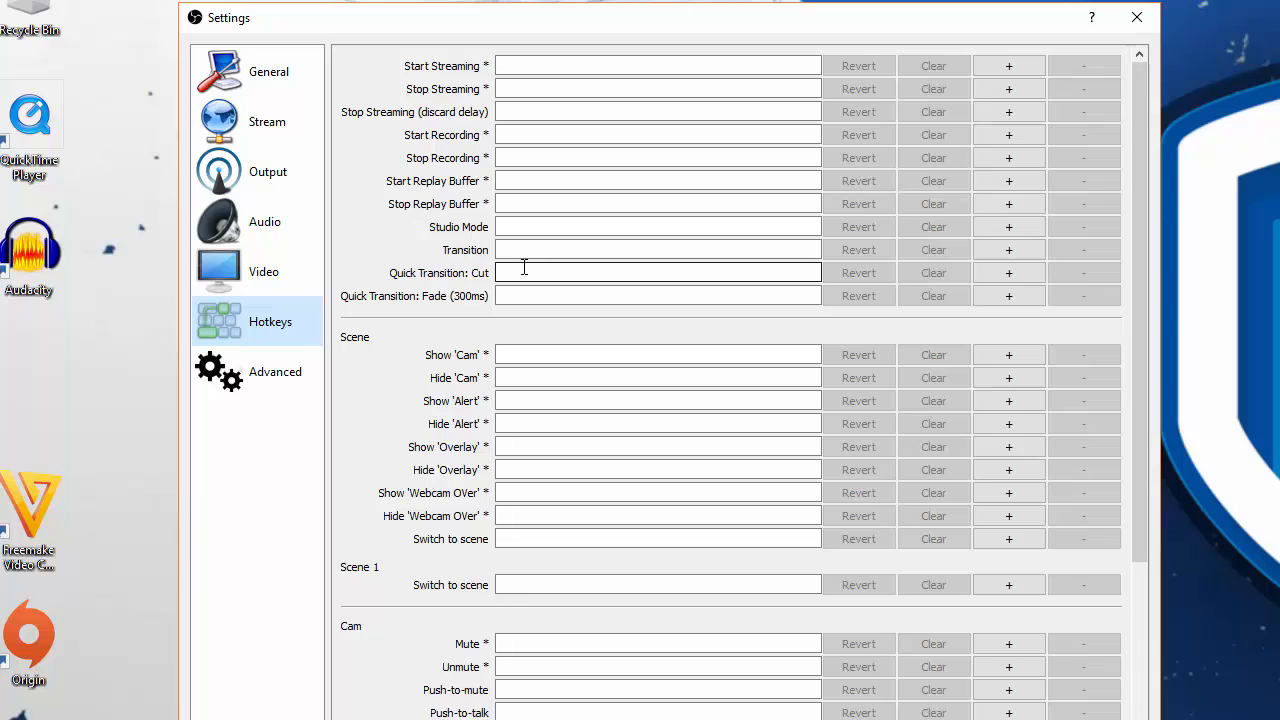
click(287, 383)
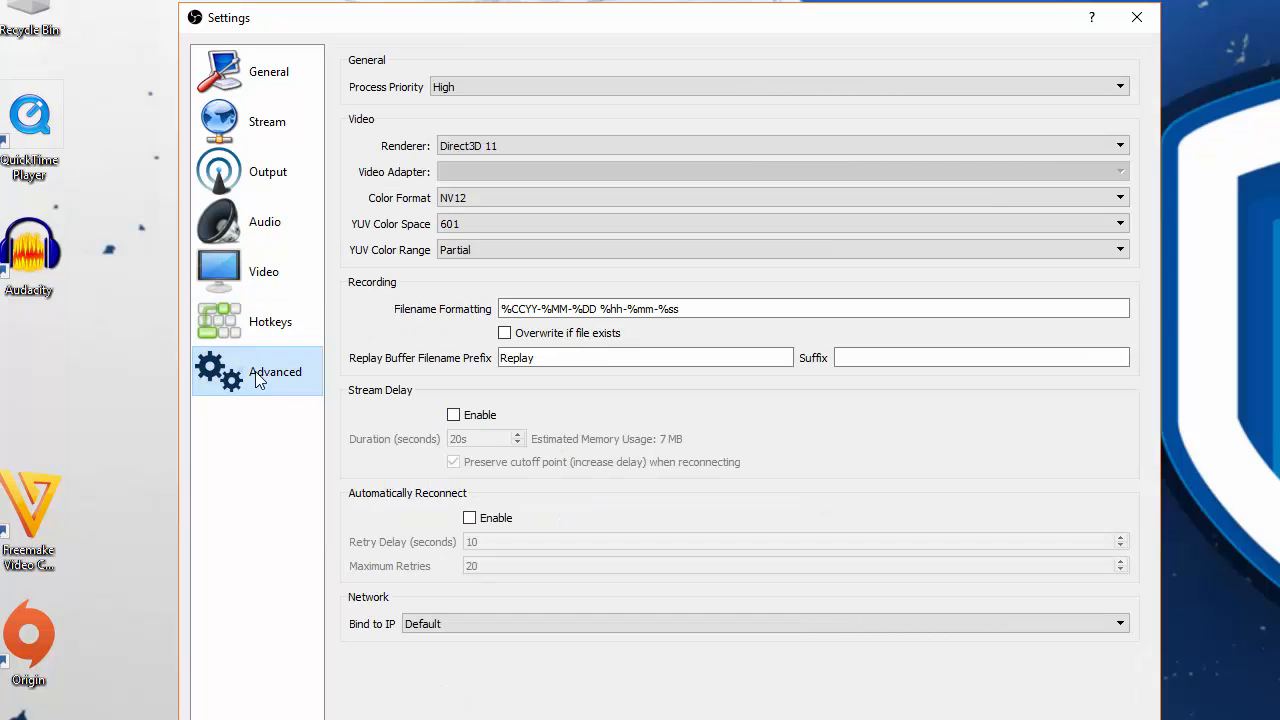
click(430, 88)
click(387, 100)
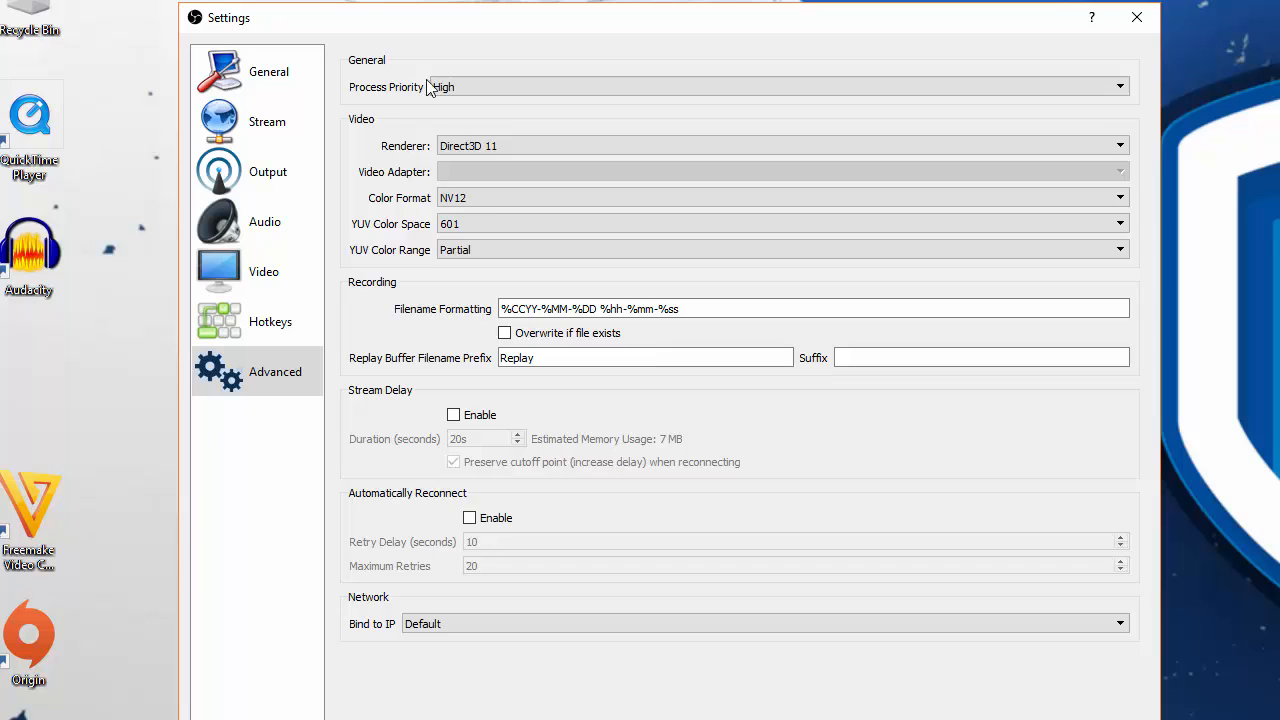
click(495, 92)
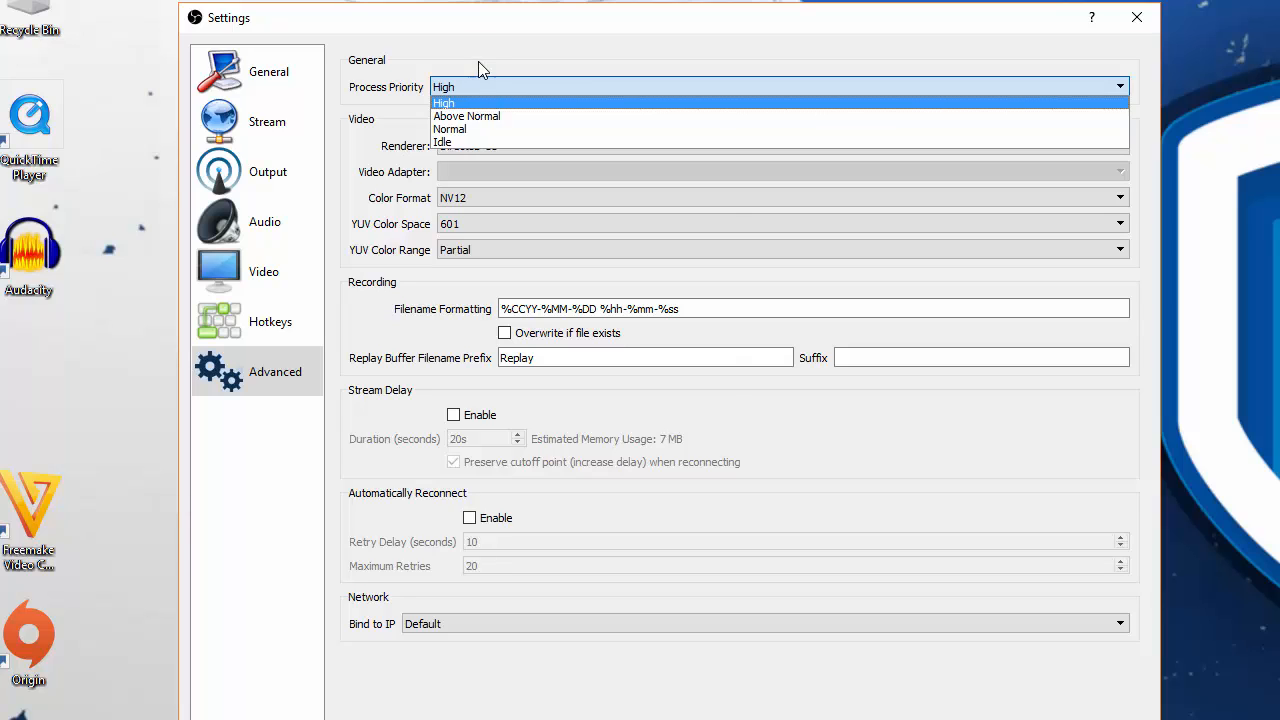
click(478, 62)
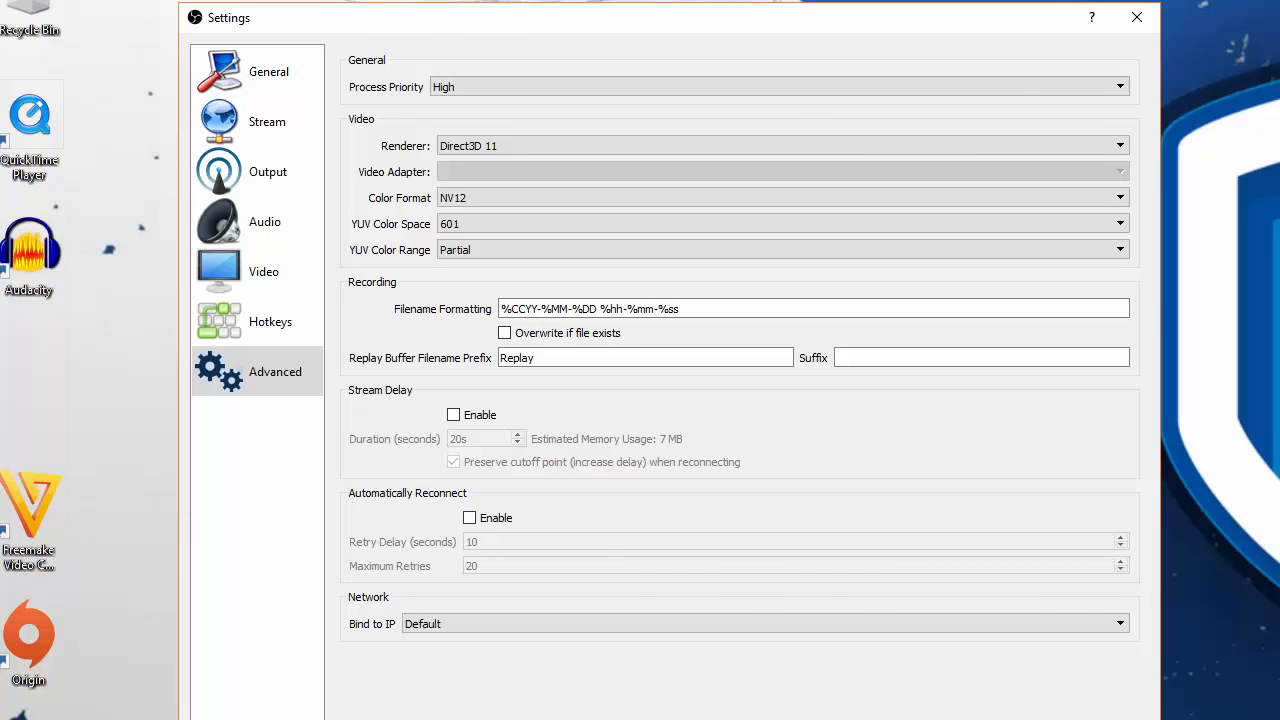
click(1020, 719)
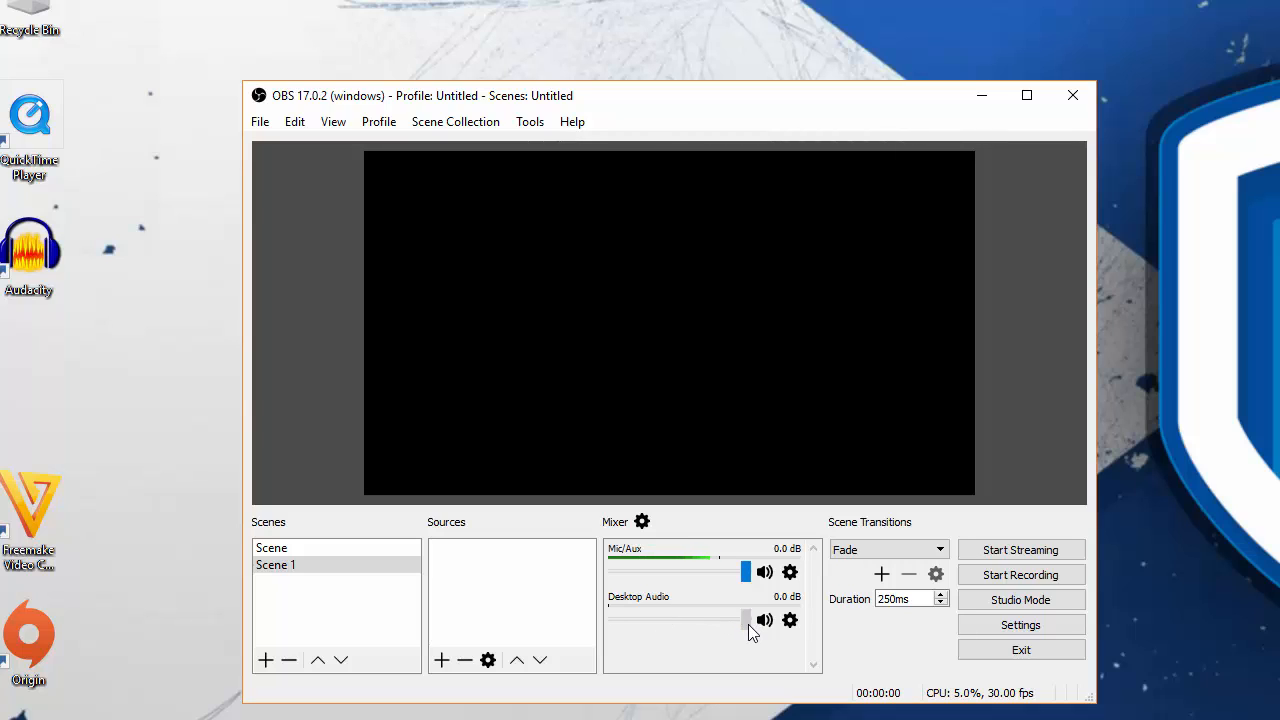
- Add a new video capture device source to Scene 1 and choose Elgato Game Capture HD as its device
mouse_move(748, 624)
mouse_down()
mouse_move(600, 619)
mouse_move(748, 622)
mouse_up()
right_click(475, 577)
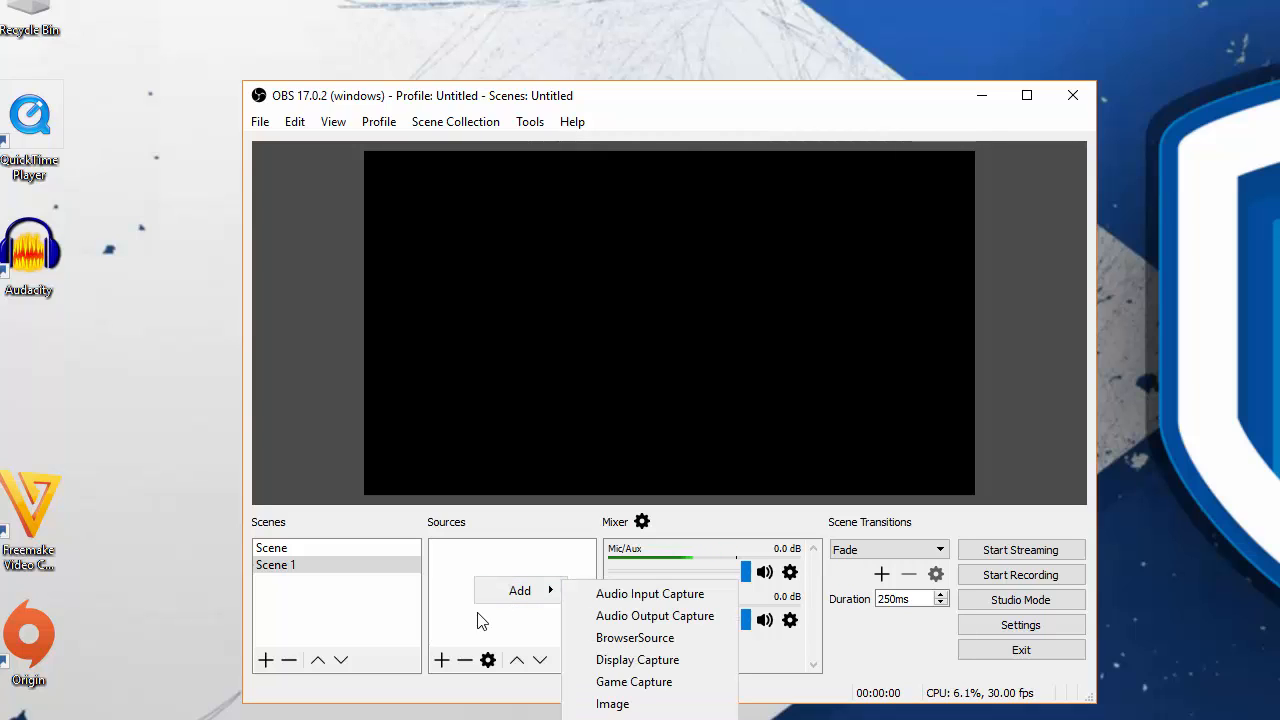
mouse_move(543, 590)
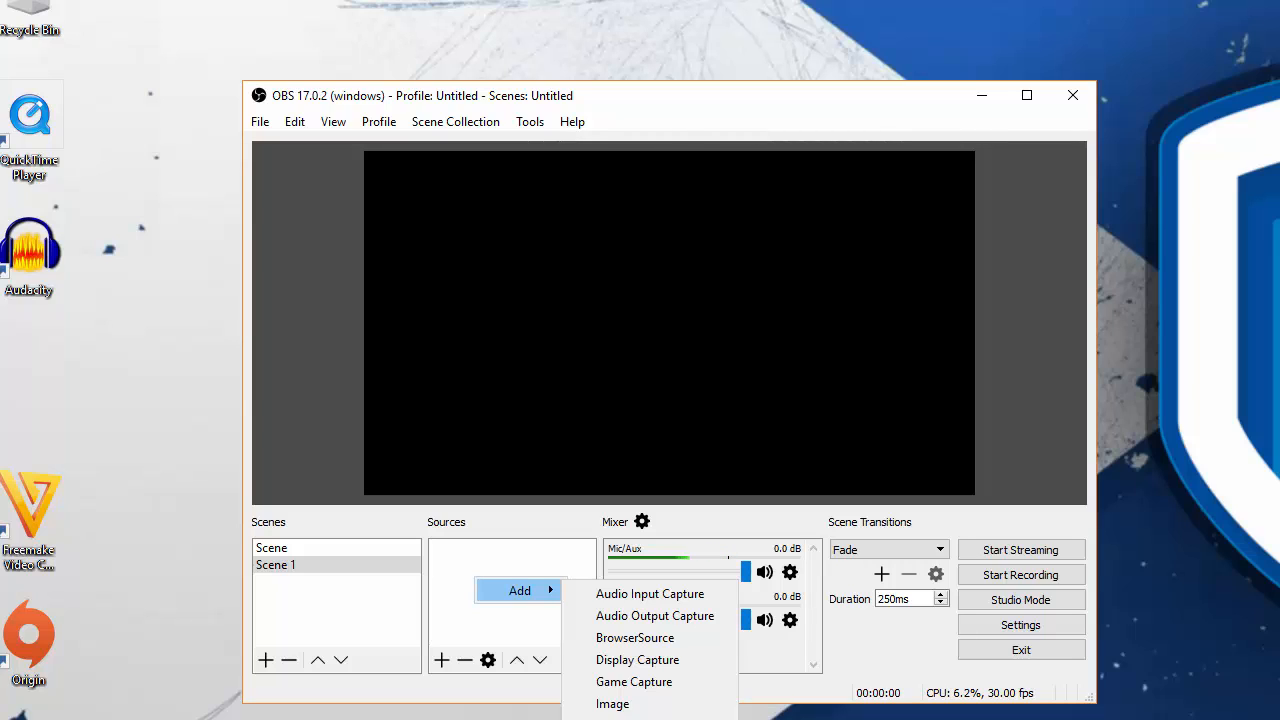
click(645, 719)
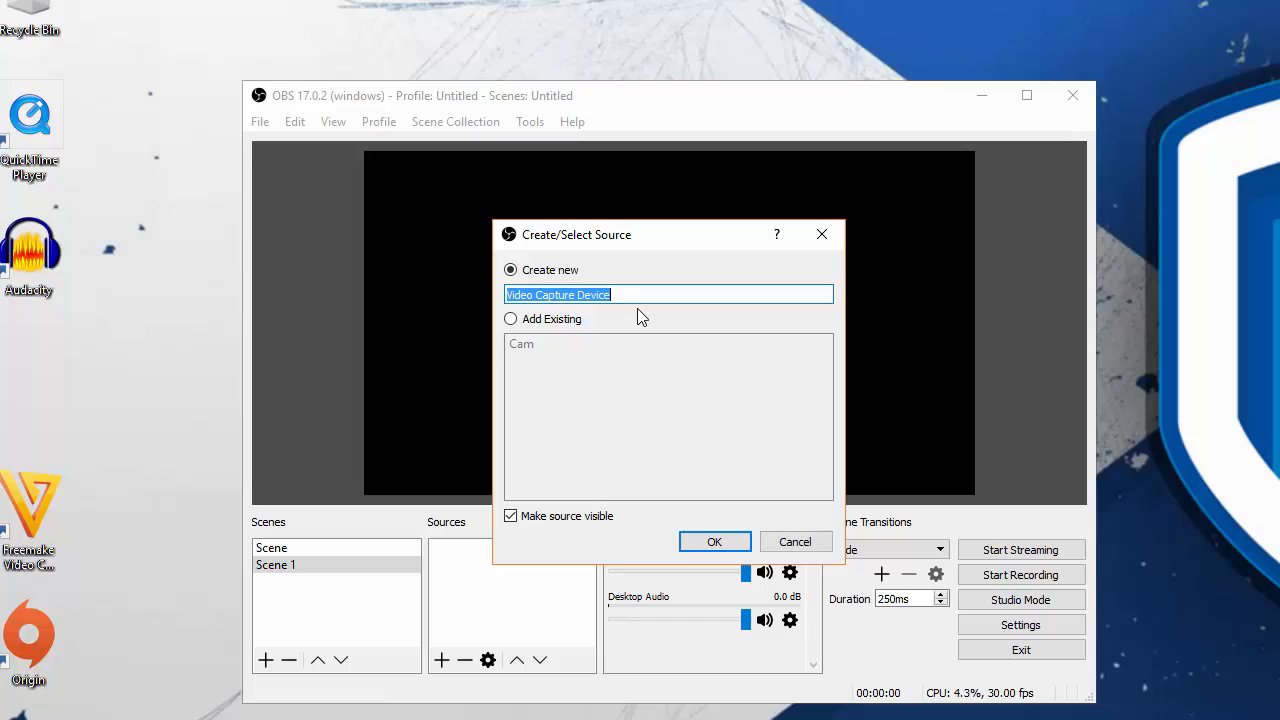
click(713, 541)
click(645, 366)
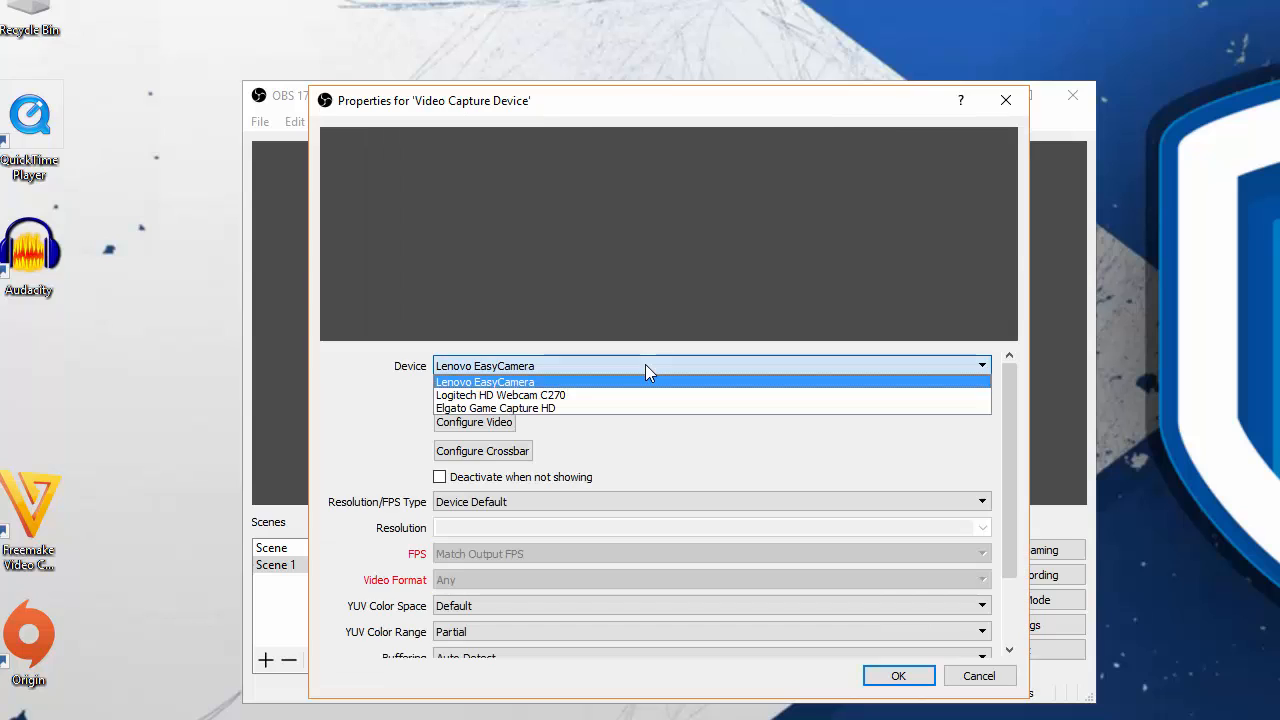
click(573, 406)
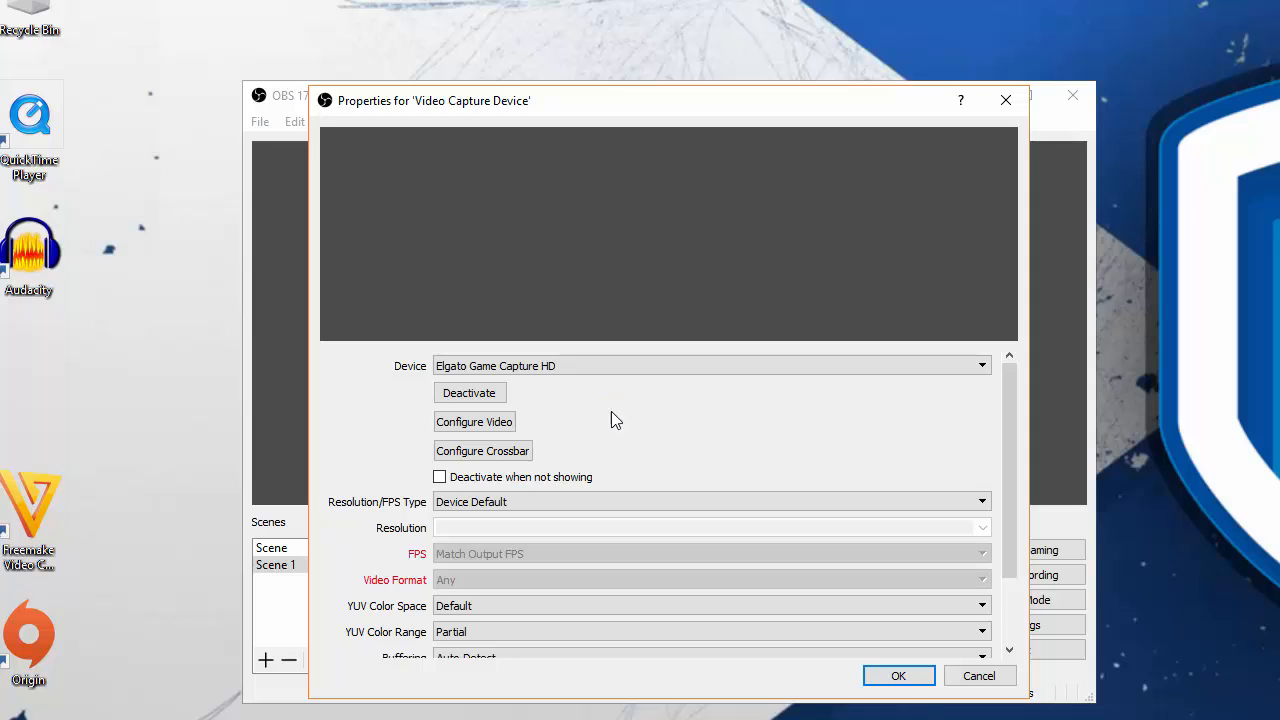
- Set the Elgato source to a custom resolution of 1920x1080, confirm its properties and postpone the Game Capture HD update
click(559, 501)
click(554, 530)
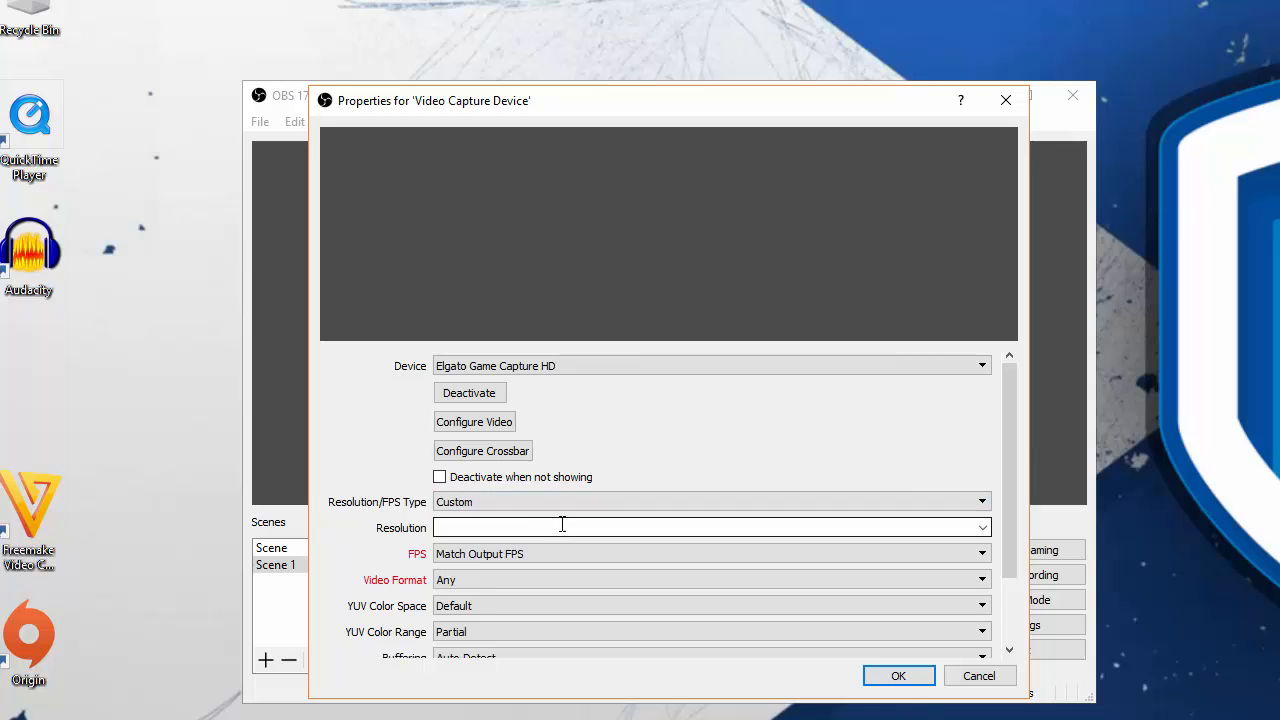
click(981, 527)
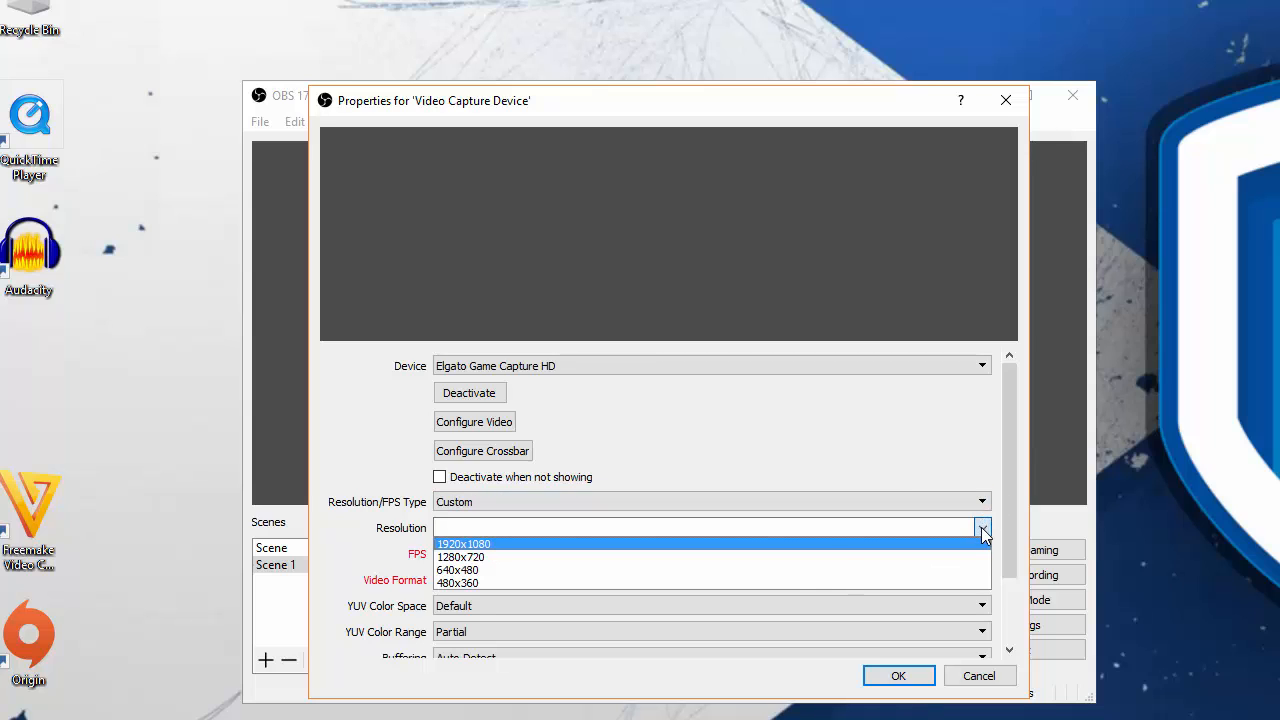
click(805, 545)
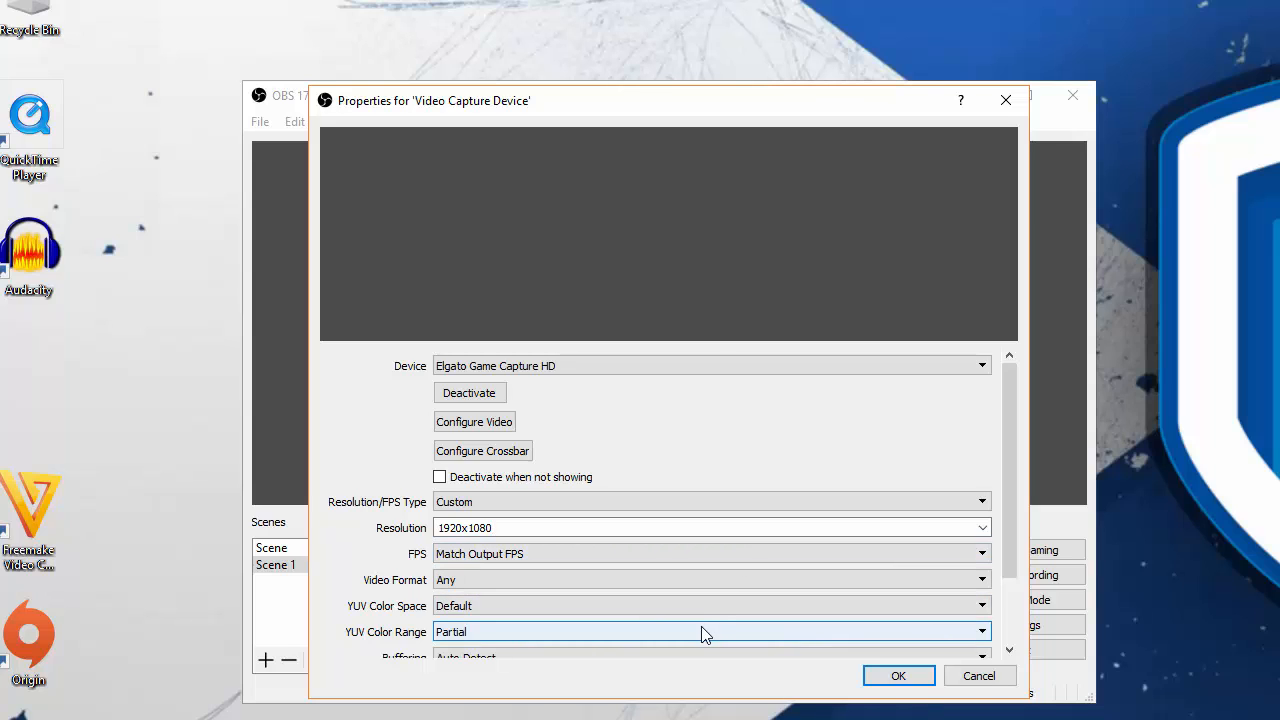
click(895, 676)
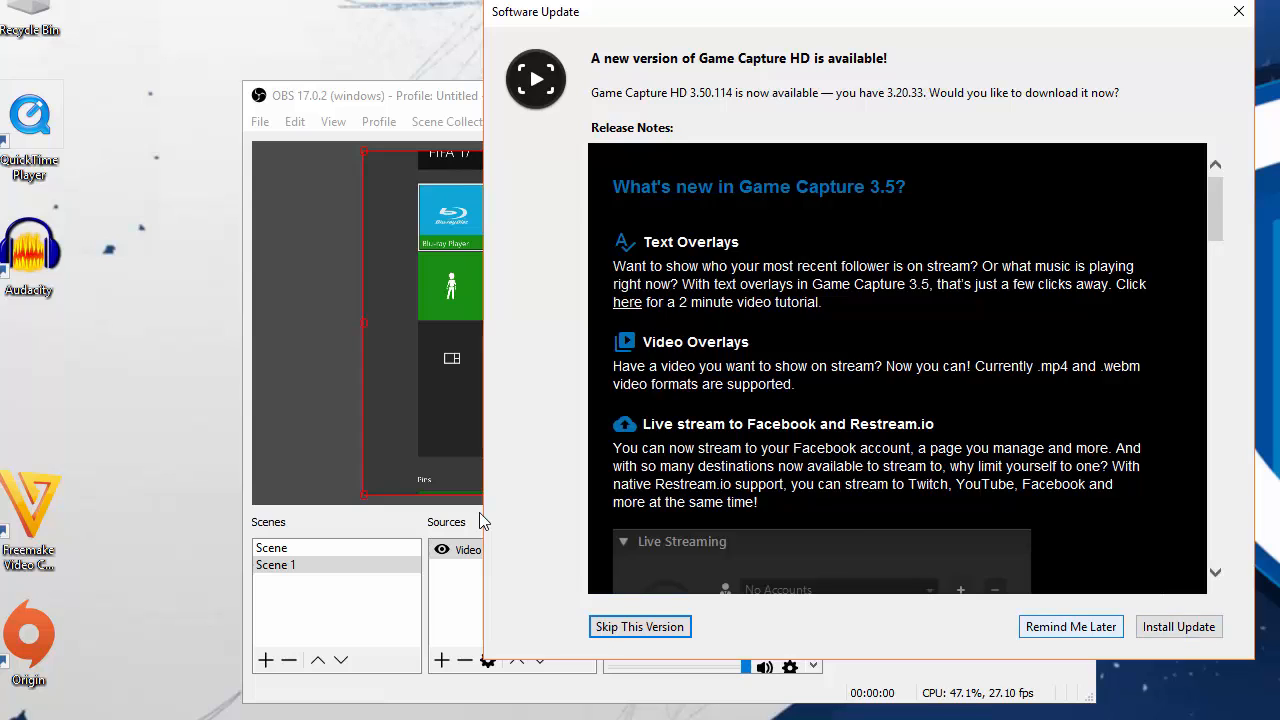
click(1071, 627)
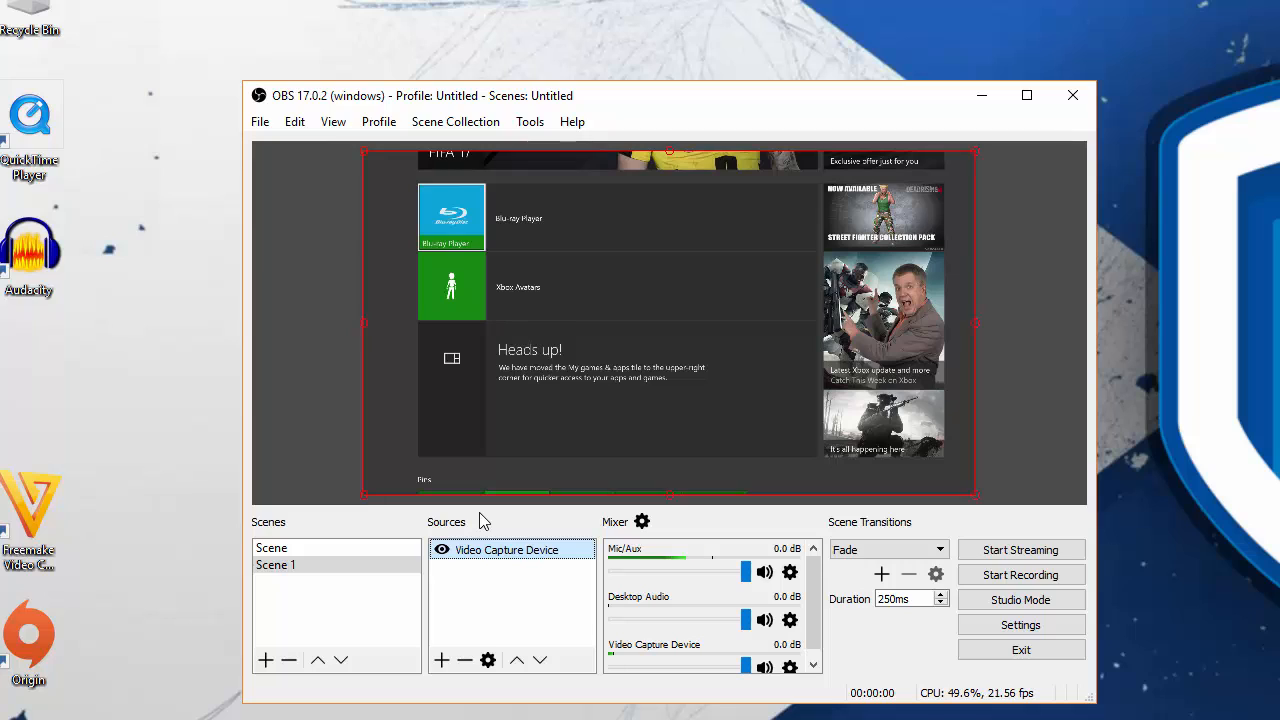
- Remove the extra source Video Capture Device 1 from Scene 1
click(480, 514)
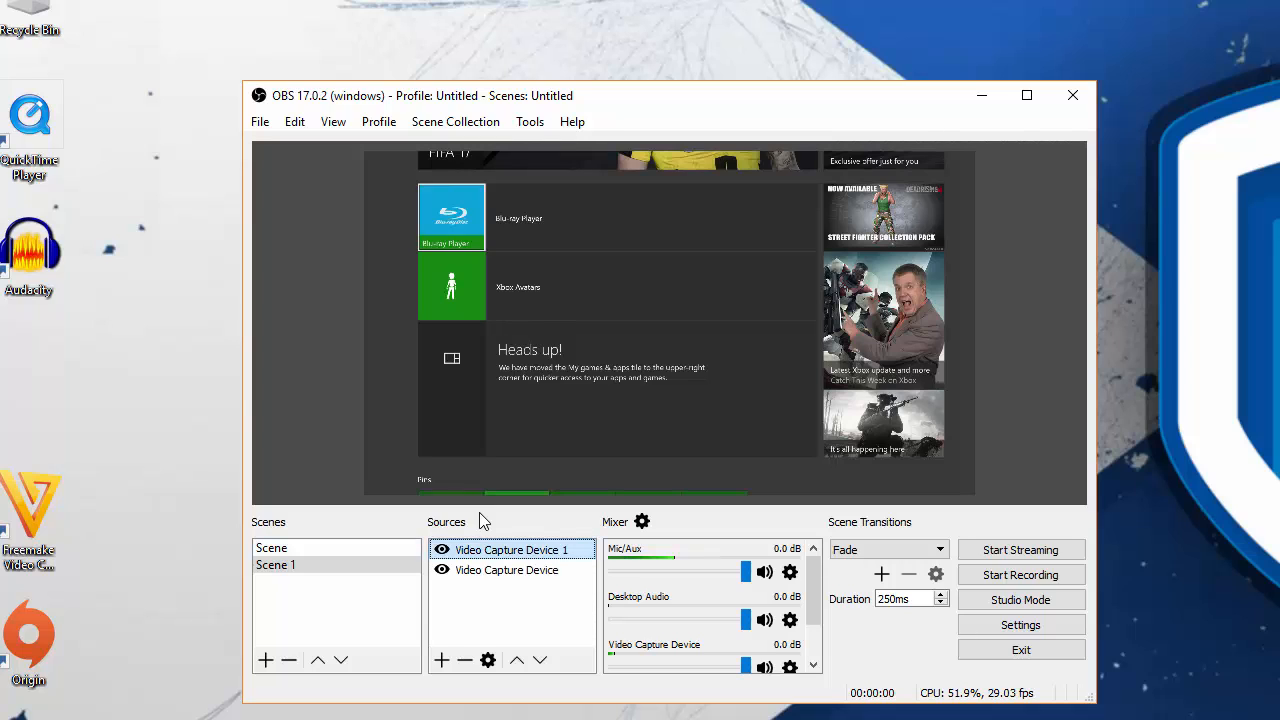
key(Delete)
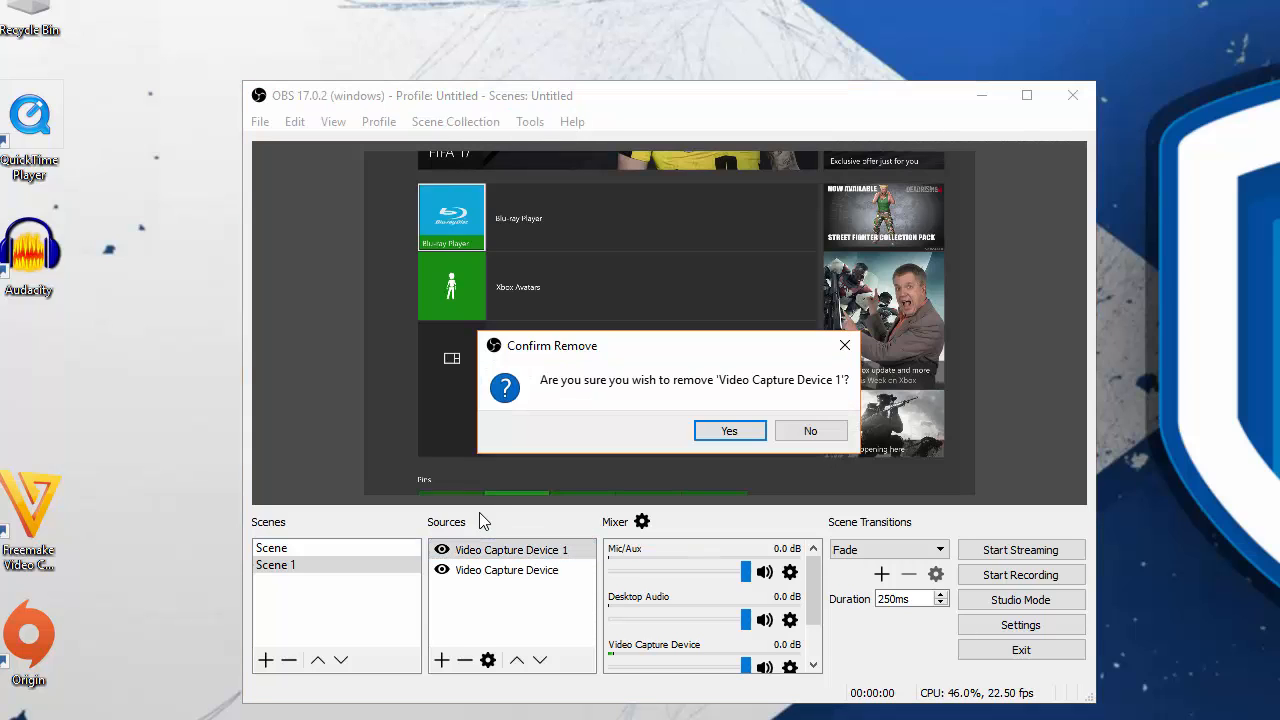
key(Return)
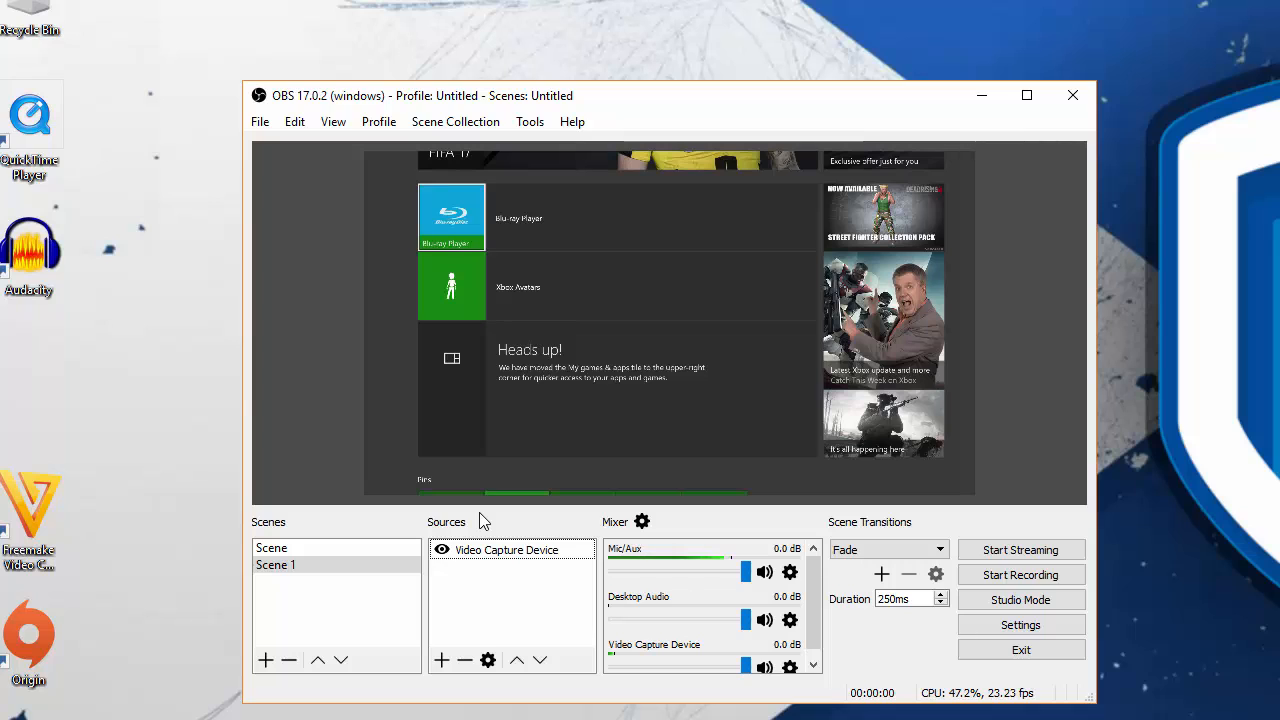
- Switch to the scene named Scene and add a new video capture device source named Video Capture Device 1
click(300, 548)
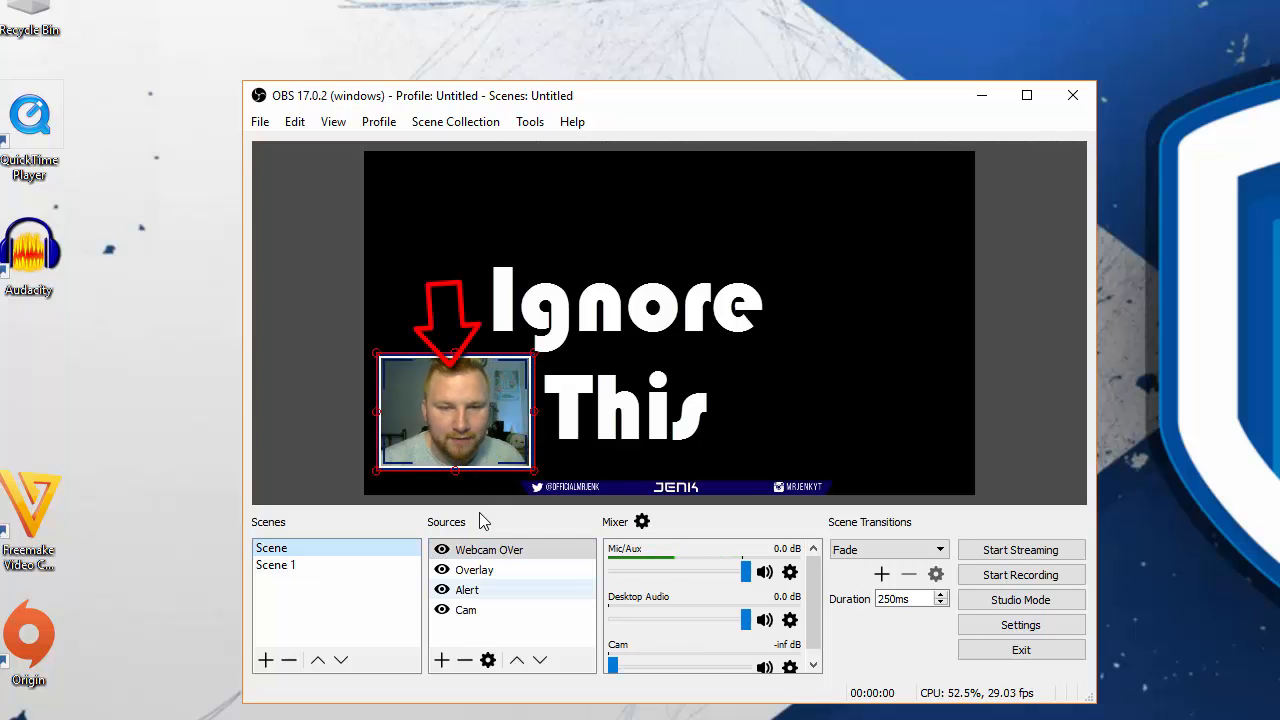
click(500, 633)
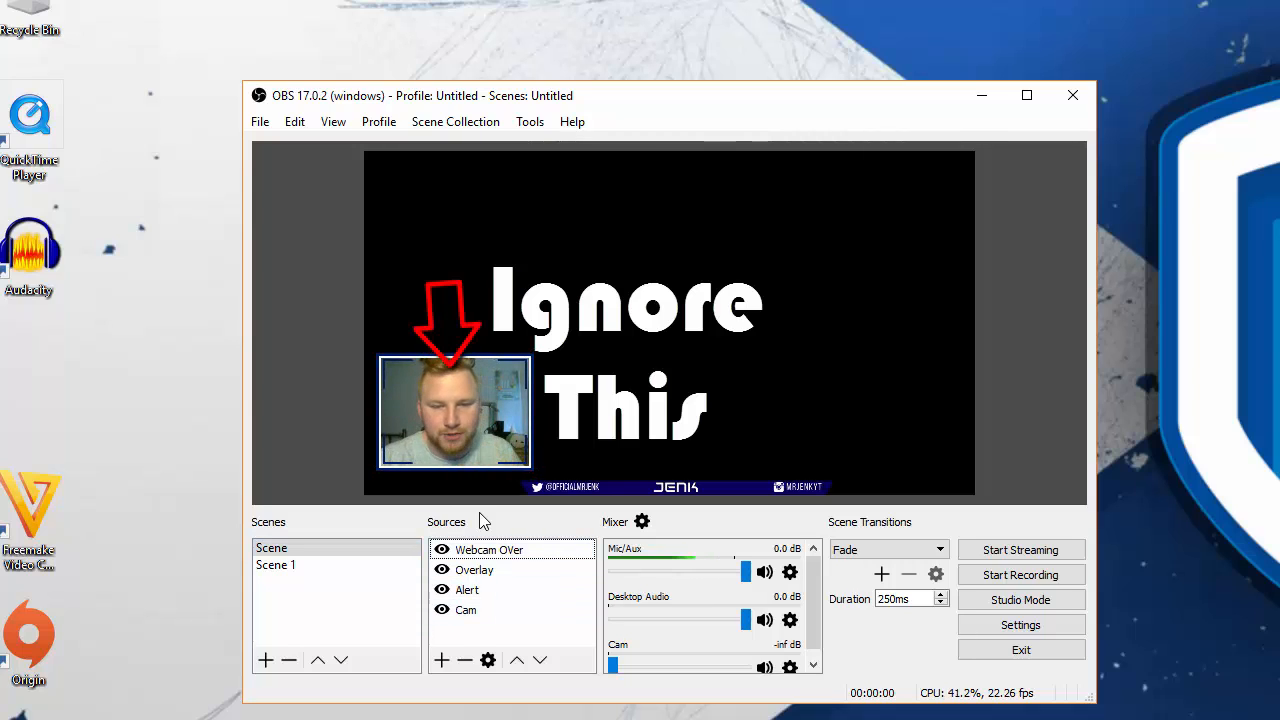
right_click(475, 641)
mouse_move(519, 652)
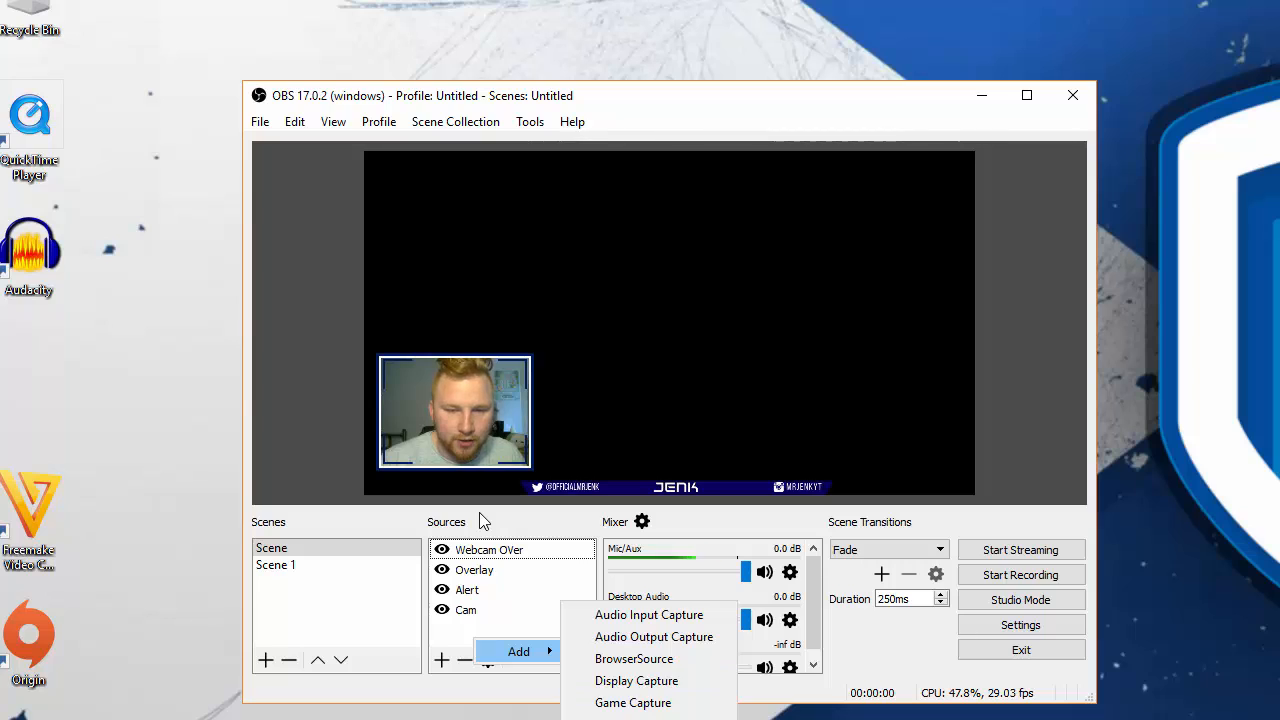
click(650, 719)
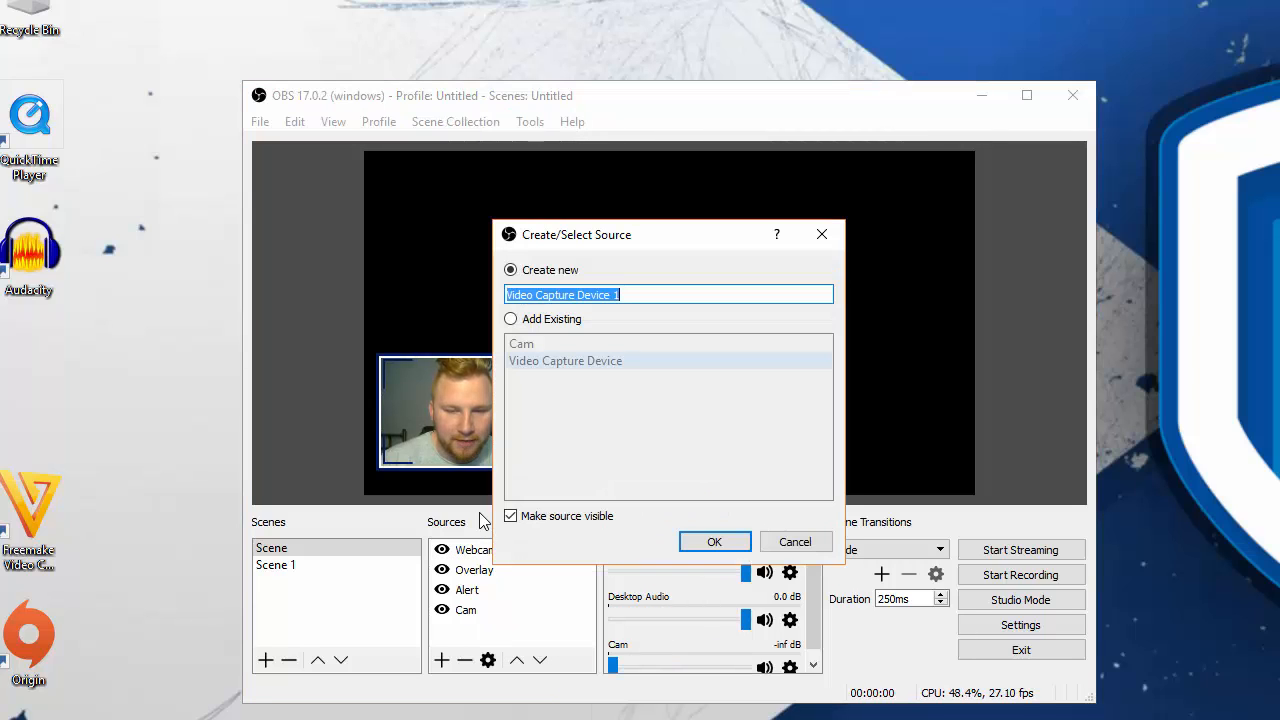
key(Escape)
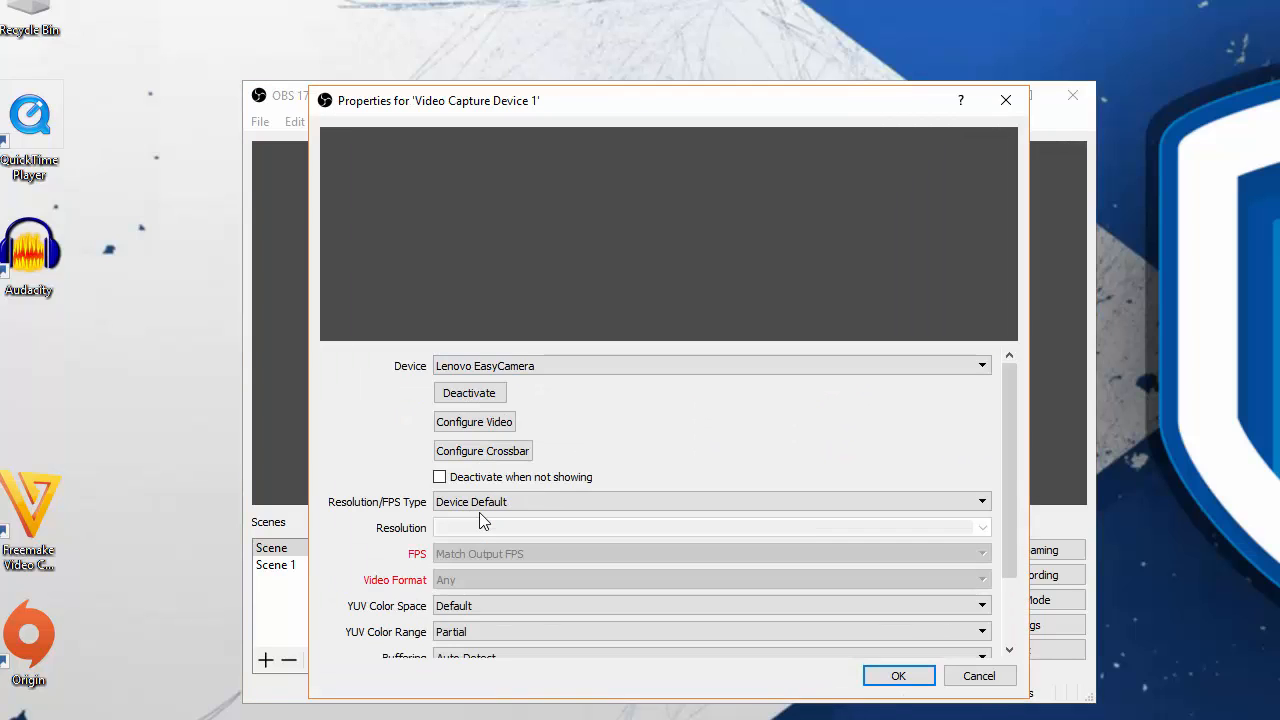
- Check the devices available for Video Capture Device 1, and close its properties with Lenovo EasyCamera saved as the device
click(712, 366)
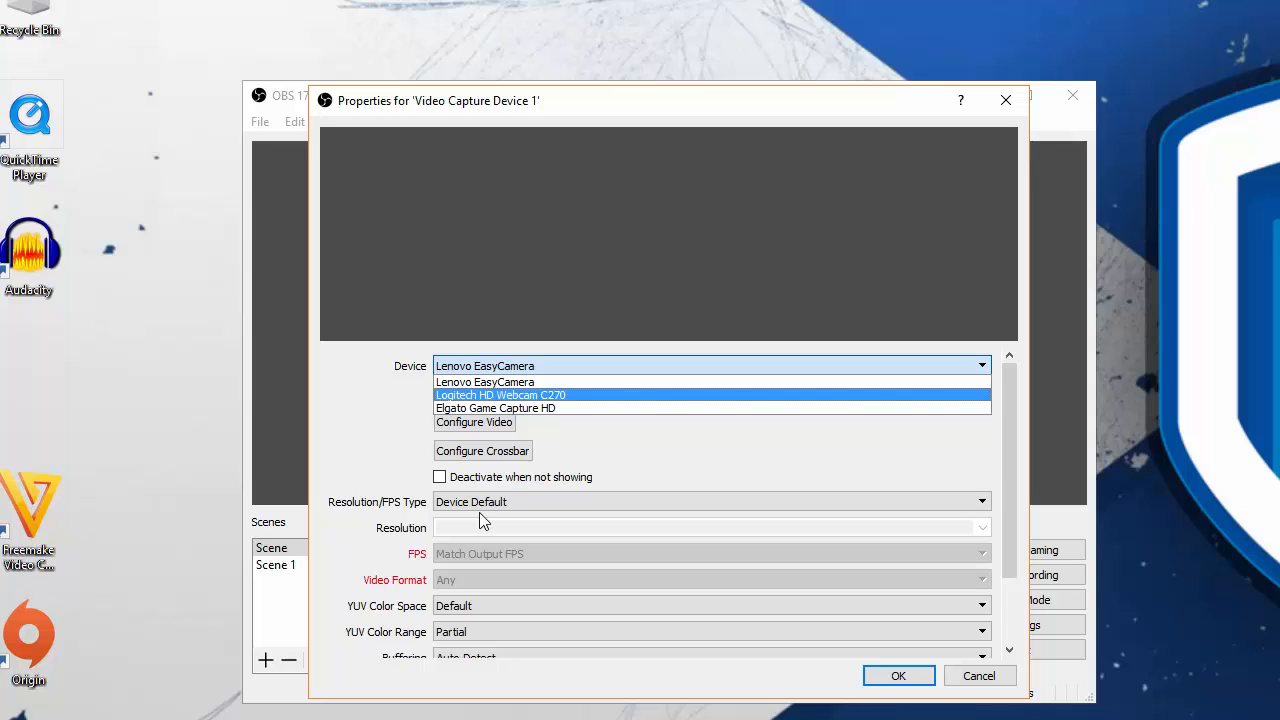
key(Return)
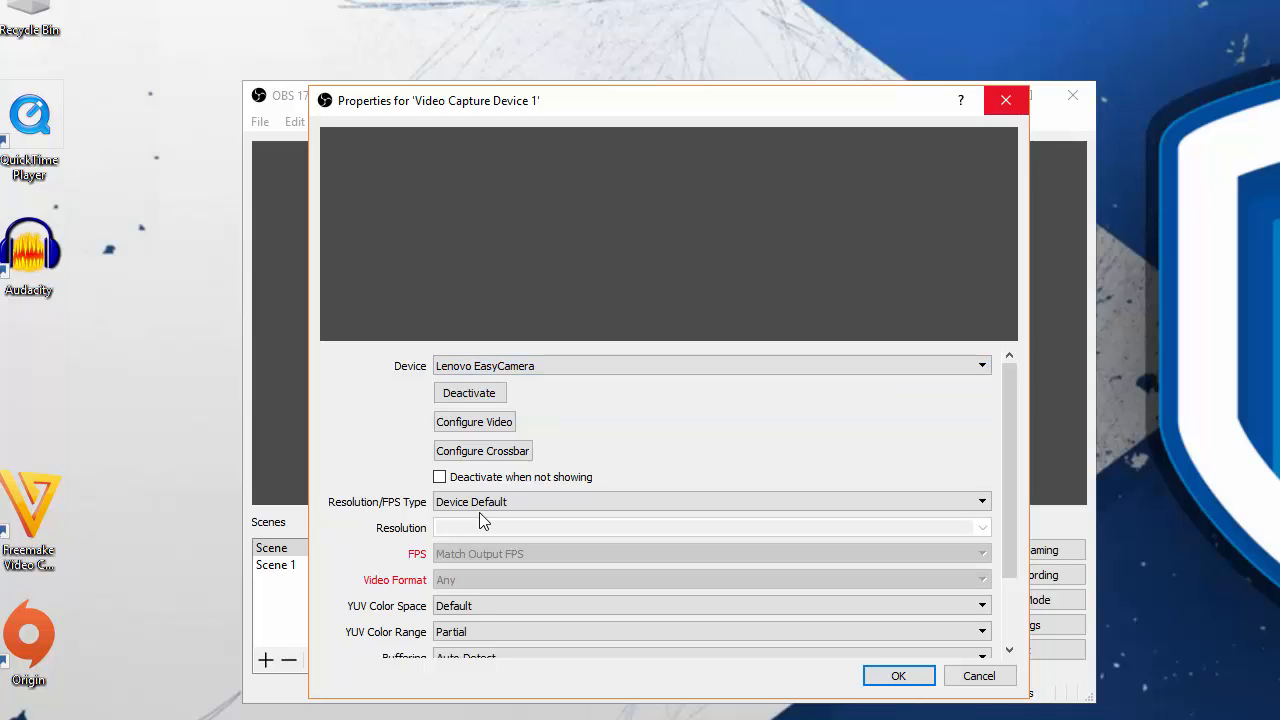
click(1005, 100)
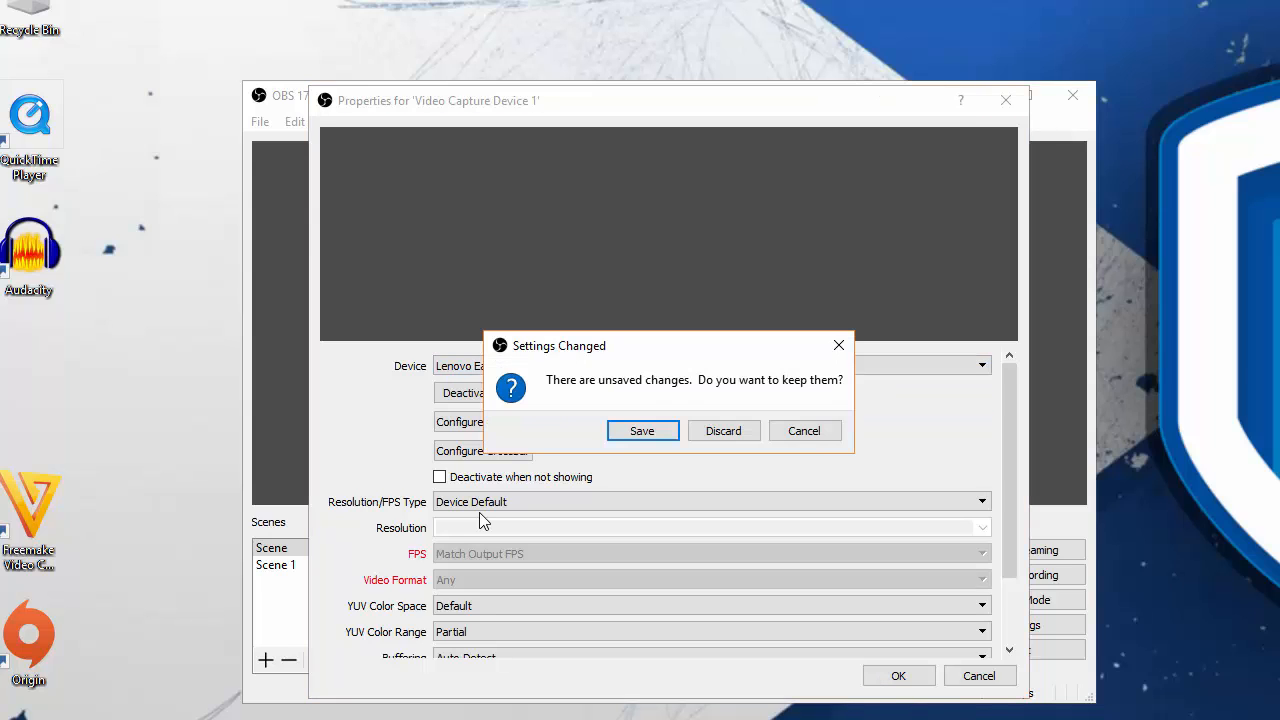
key(Return)
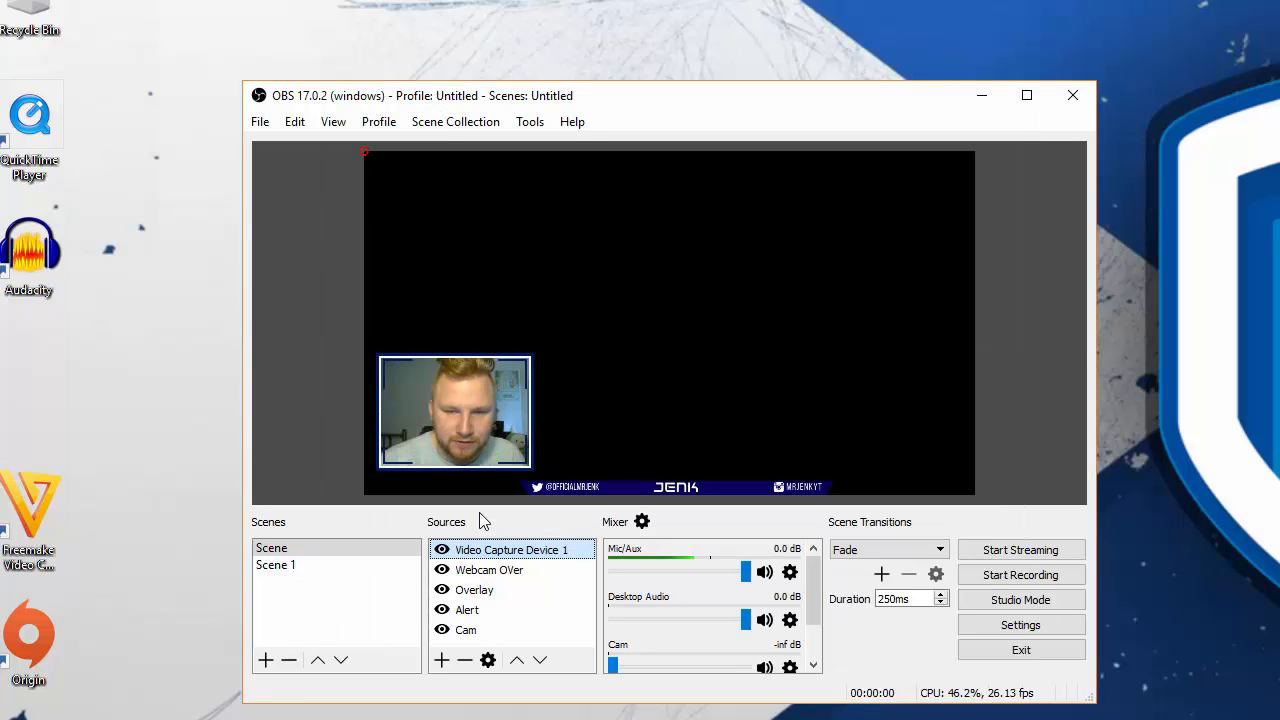
- Examine the Cam source's properties, including its device, resolution and FPS settings, and close them
key(Down)
key(Down)
key(Down)
key(Down)
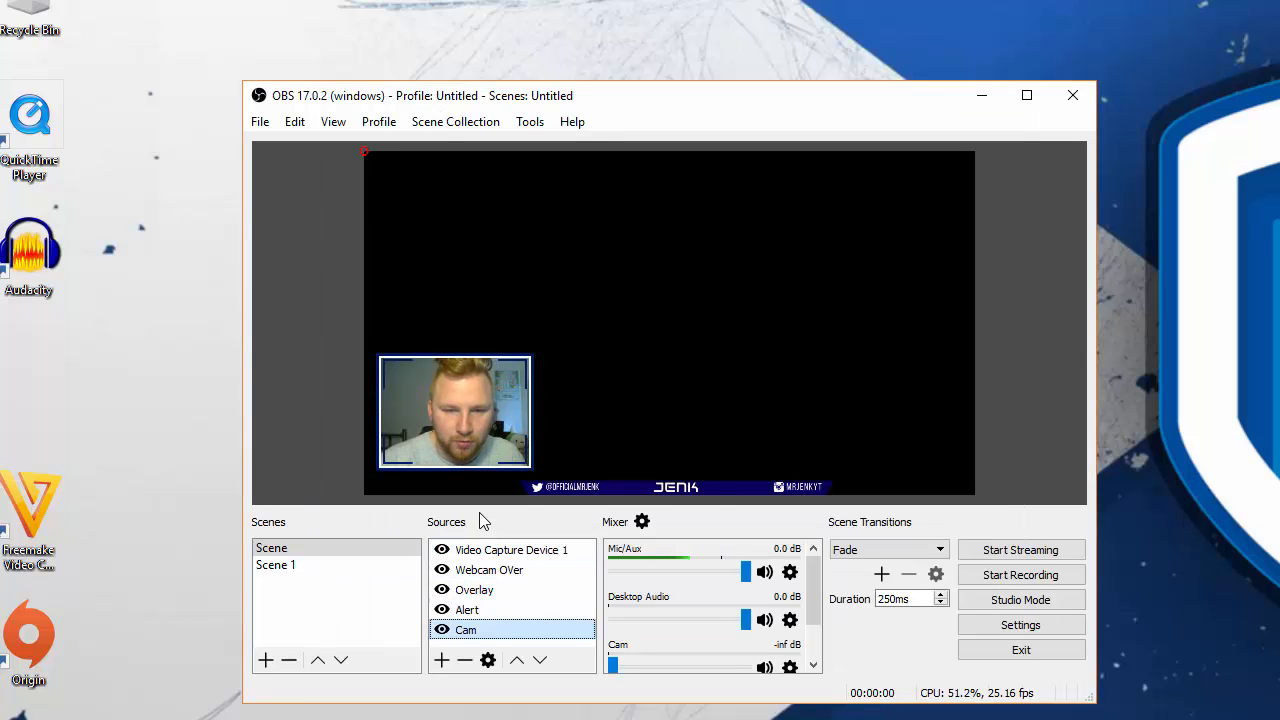
key(Menu)
key(Up)
key(Return)
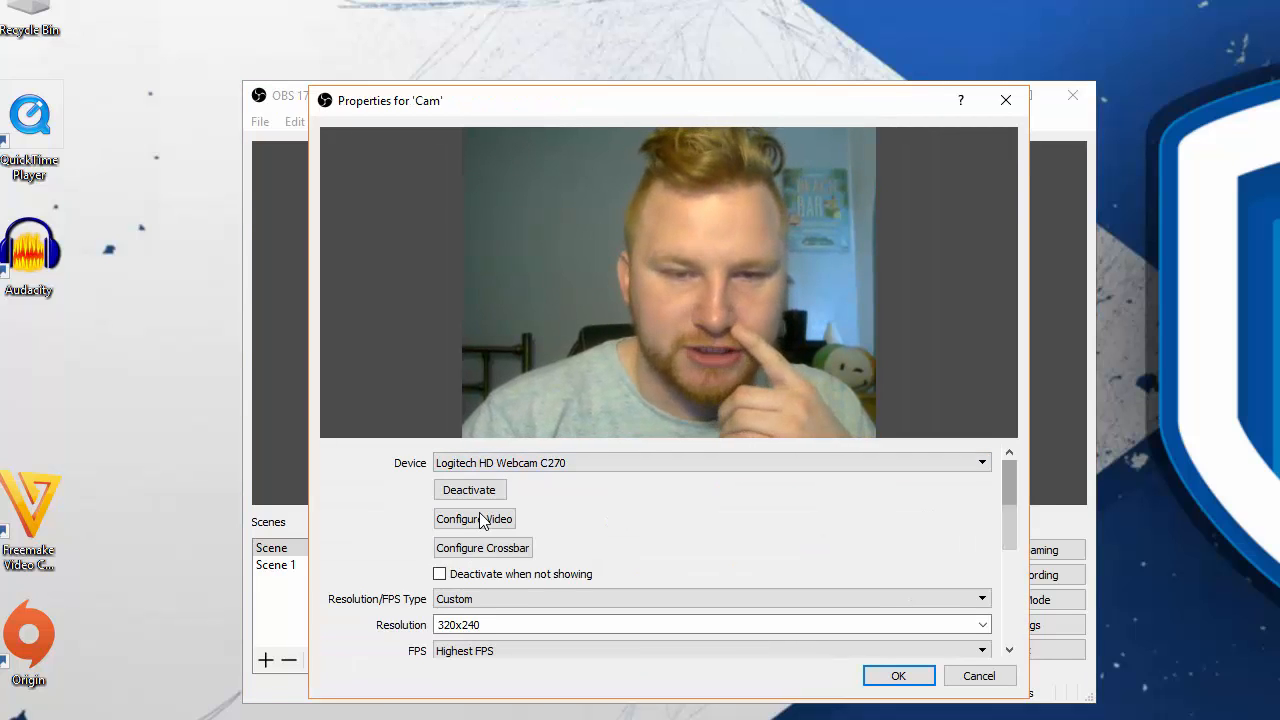
scroll(480, 520, down, 1)
scroll(480, 517, up, 1)
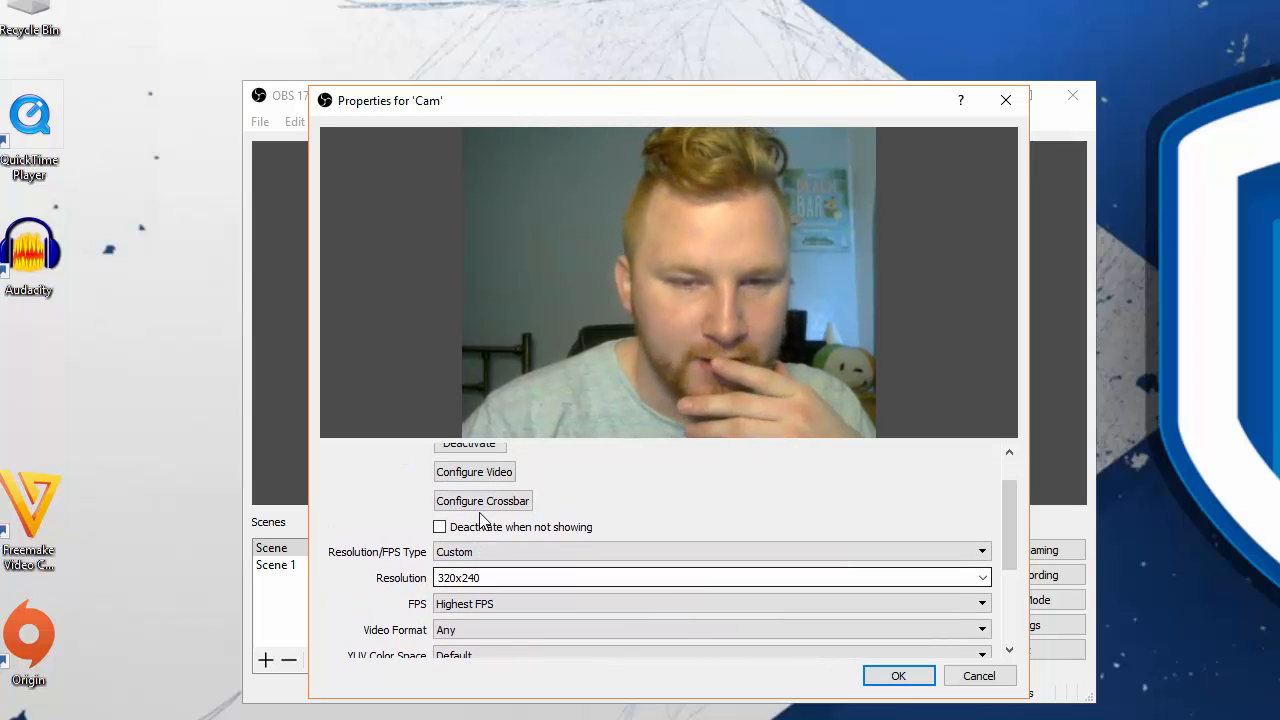
key(Tab)
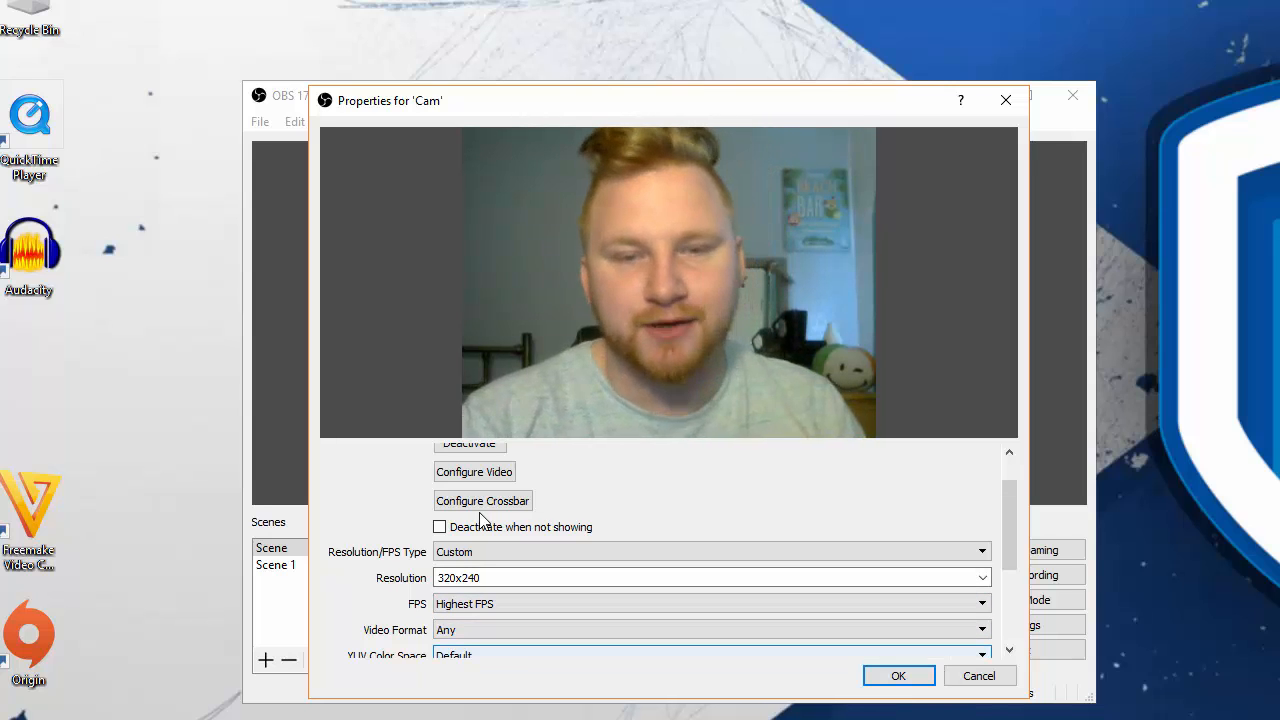
key(Return)
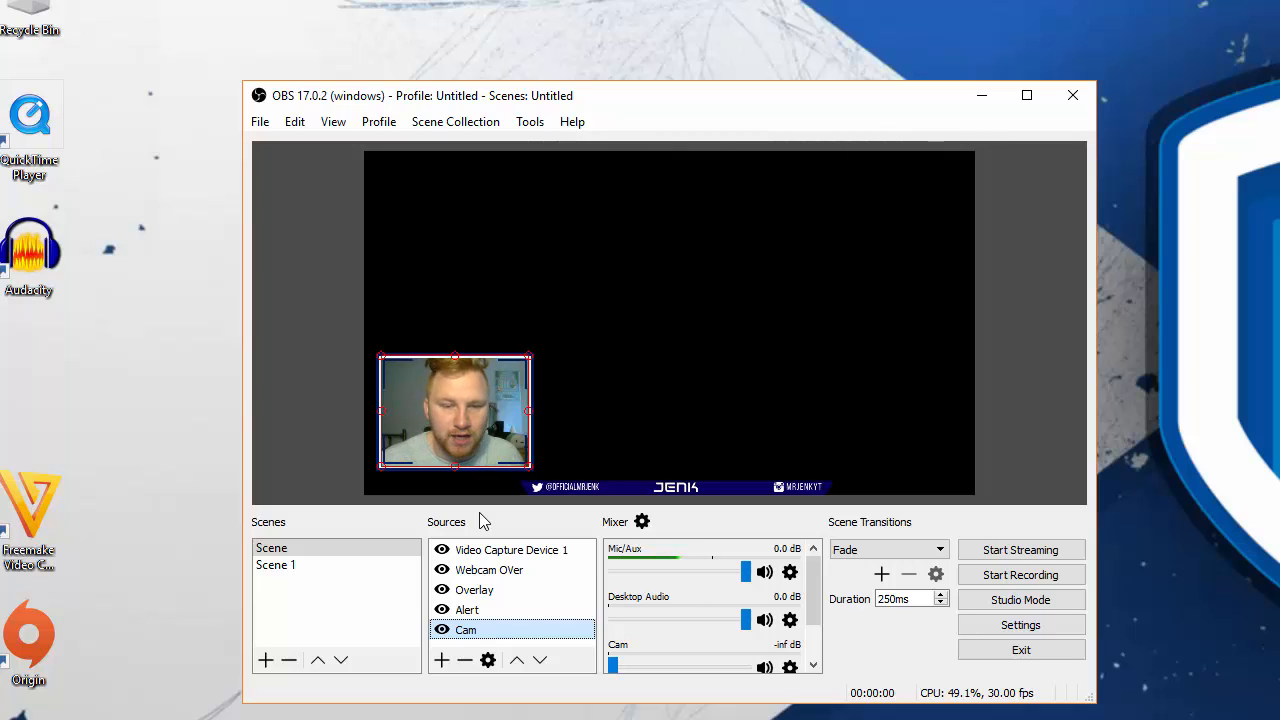
- Select the Overlay source to inspect its bounds in the preview, and clear the selection
key(Up)
key(Up)
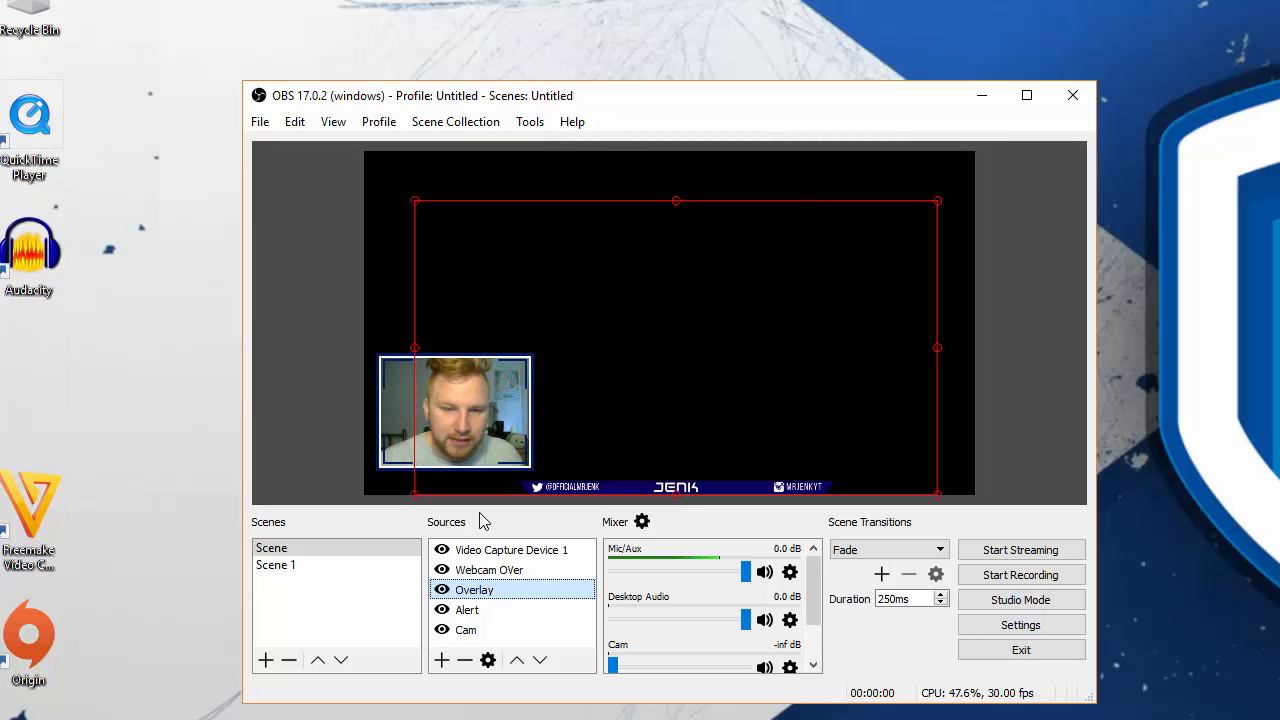
click(510, 643)
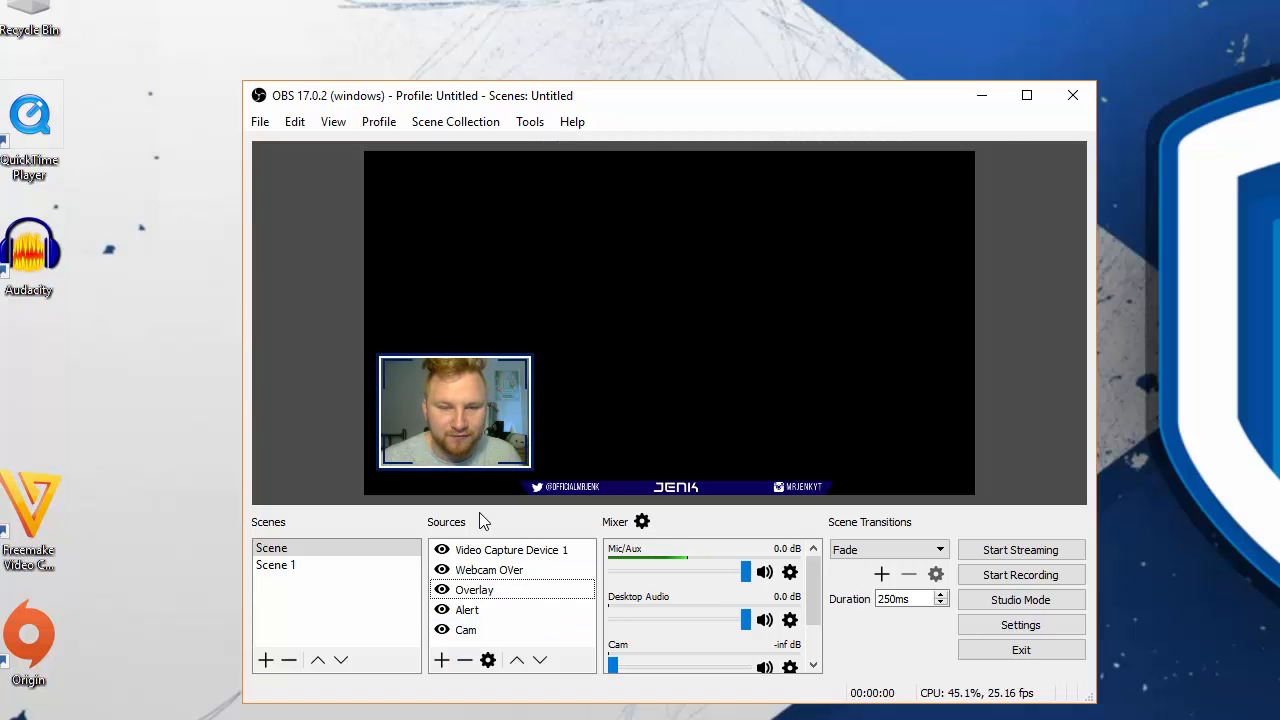
- Examine the advanced audio properties for the scene named Scene, including the Mic/Aux sync offset, and close them
click(272, 548)
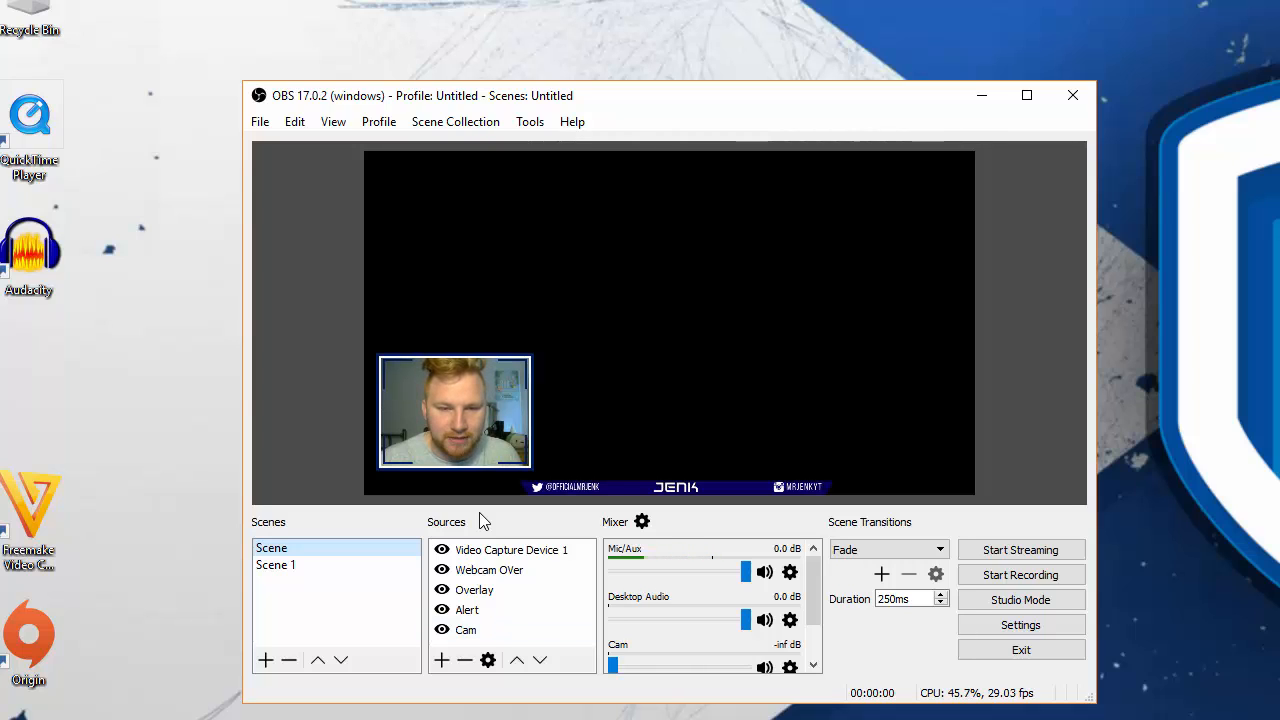
click(642, 521)
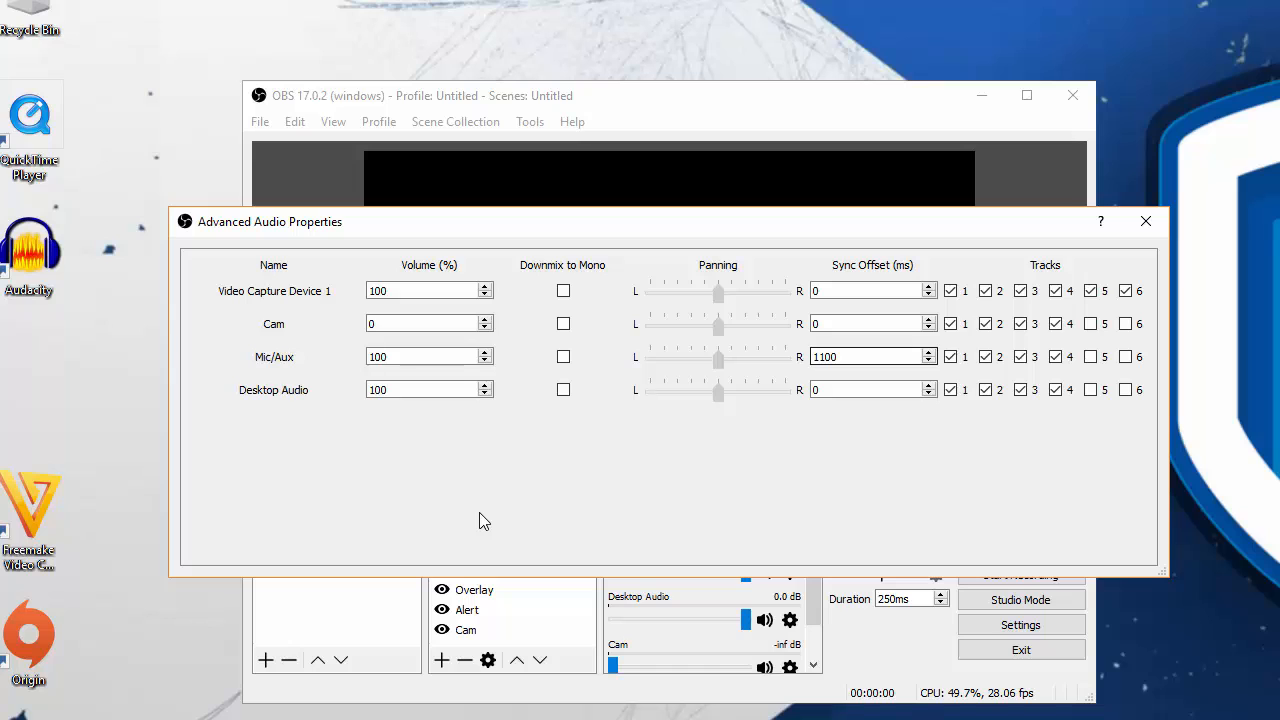
click(1146, 222)
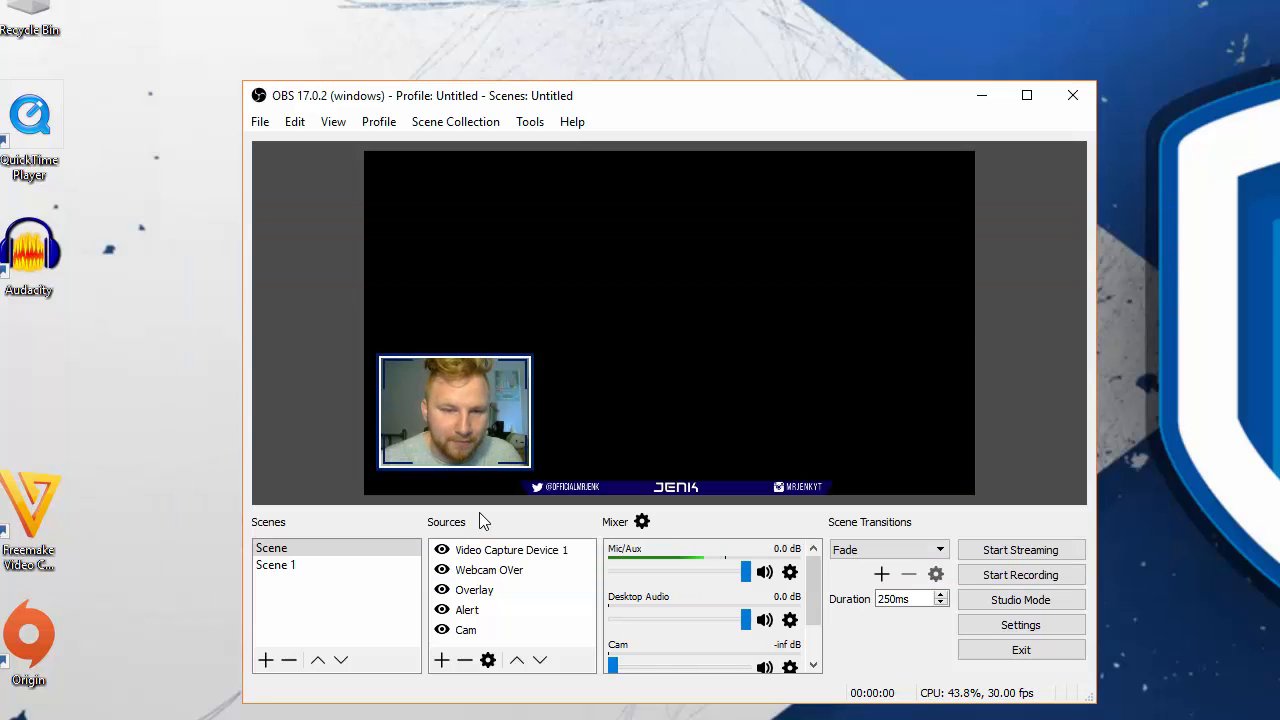
- Examine the Cam source's Video Delay (Async) filter and its delay setting, close the filters, and clear the source selection
right_click(468, 629)
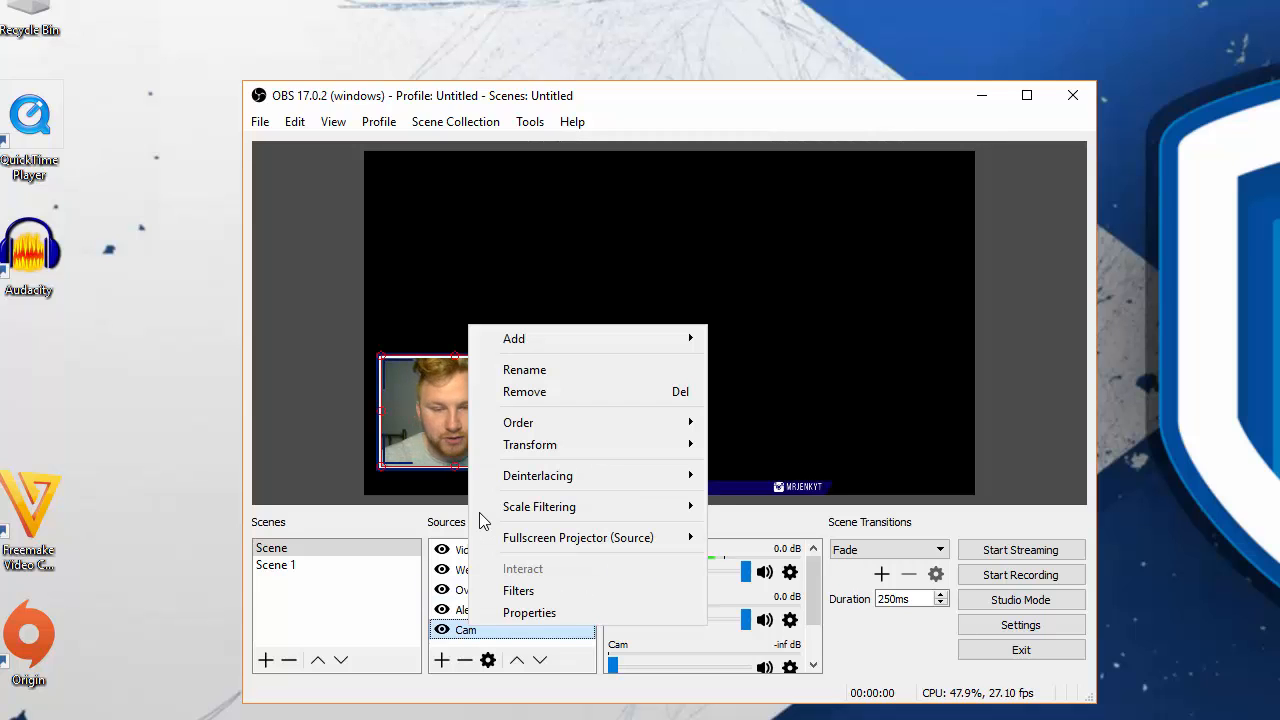
click(518, 590)
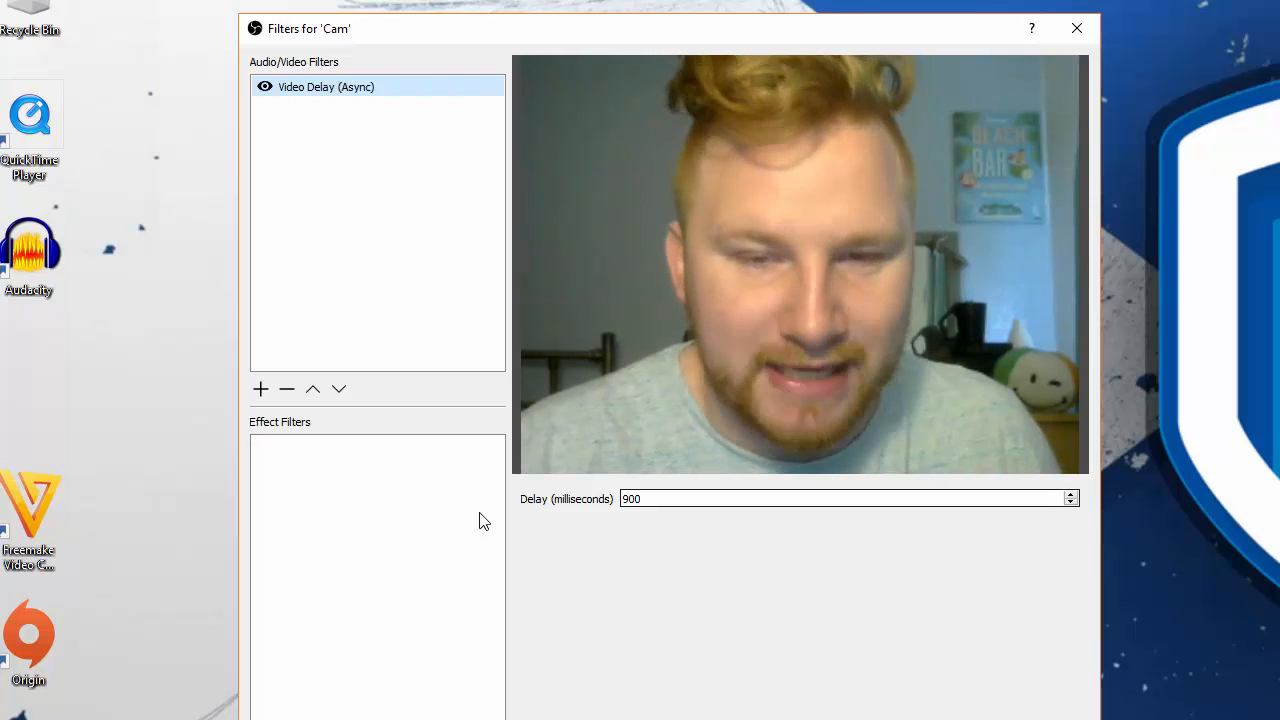
key(Escape)
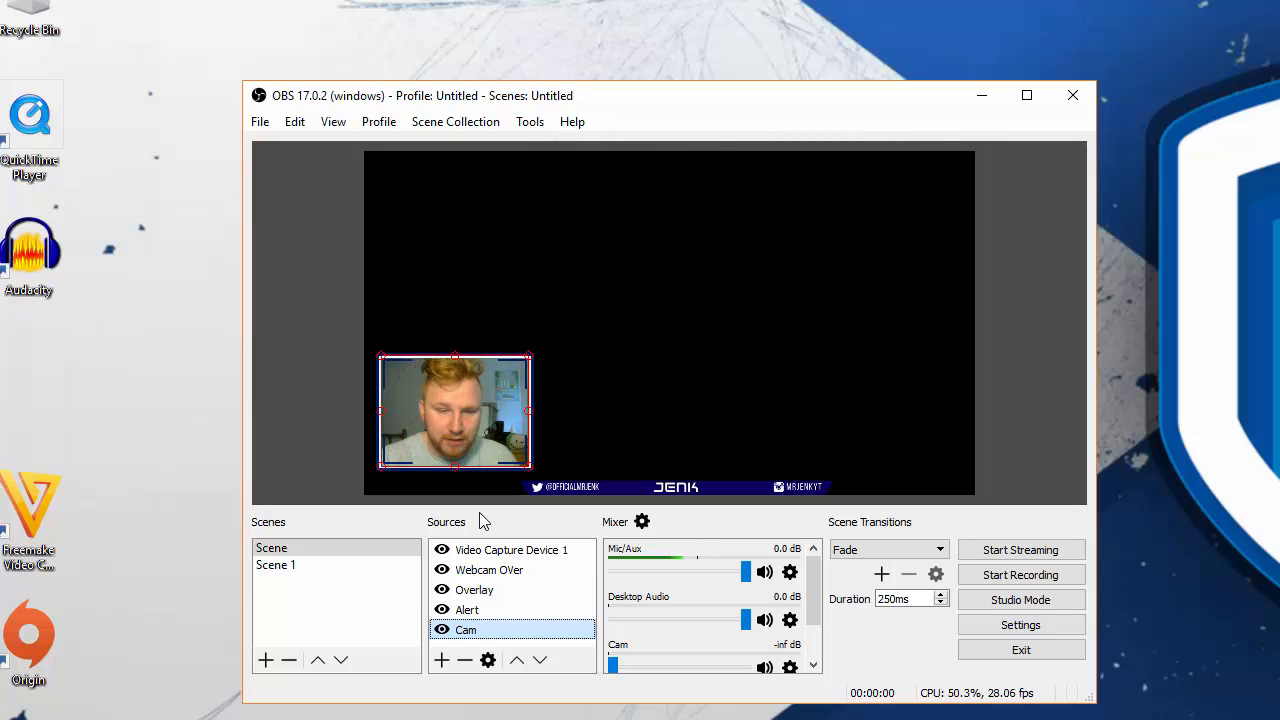
click(480, 513)
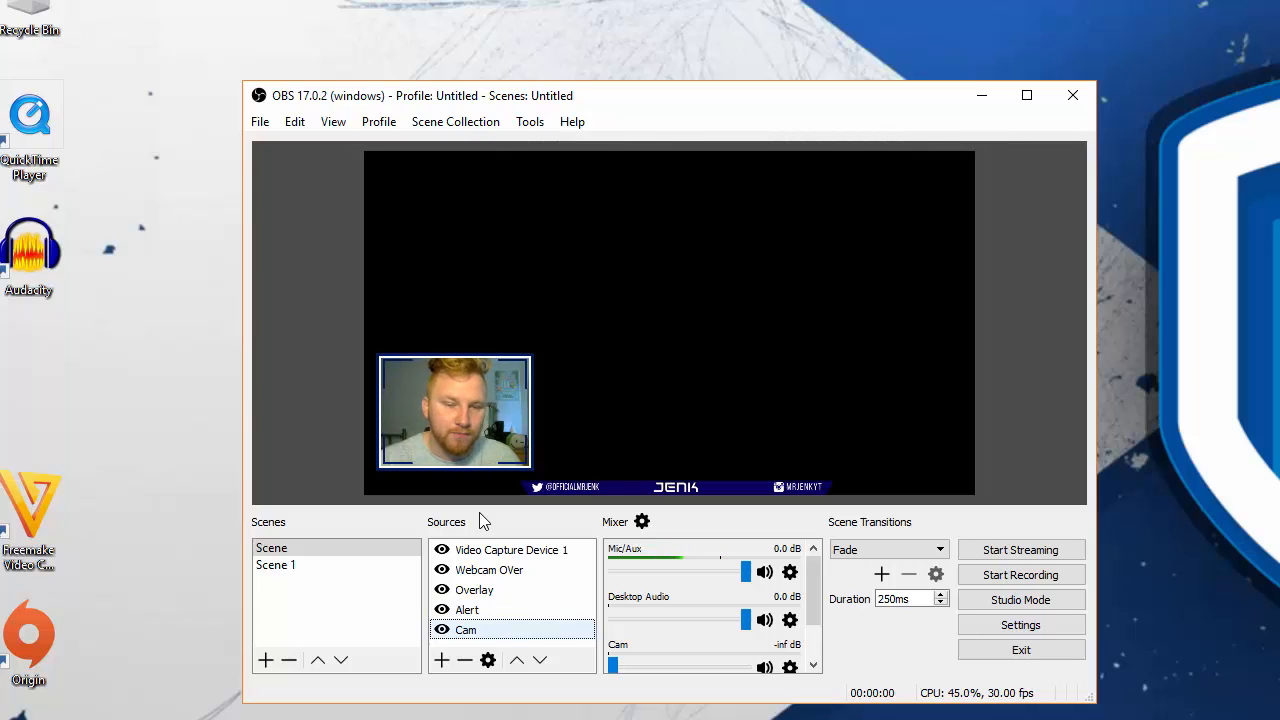
- Select the Alert, Overlay, Webcam OVer and Video Capture Device 1 sources one after another to inspect their bounds in the preview
key(Up)
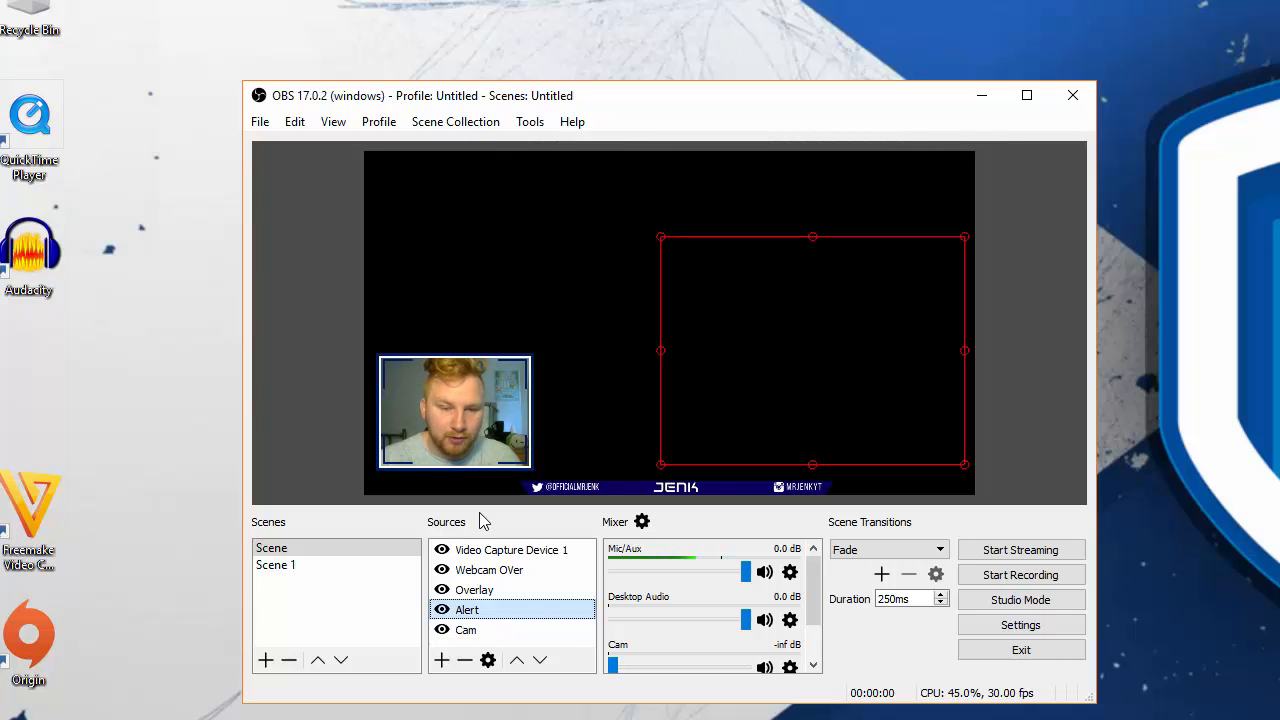
key(Up)
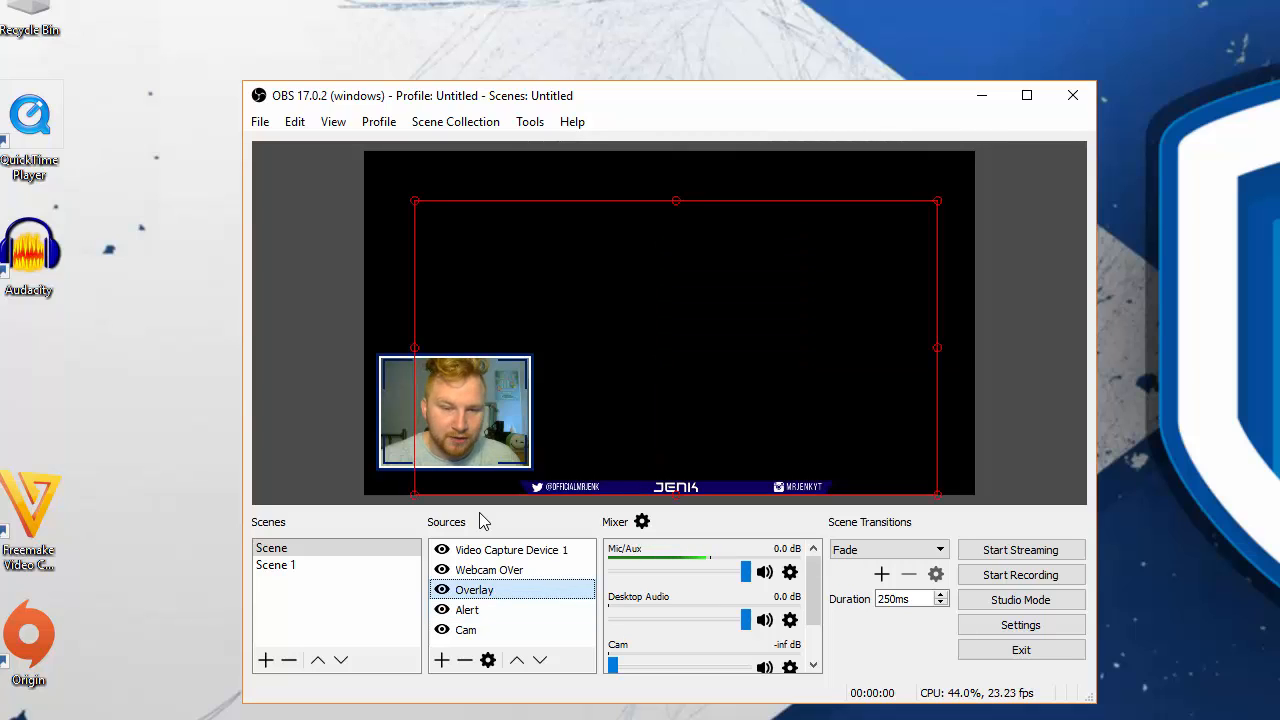
key(Up)
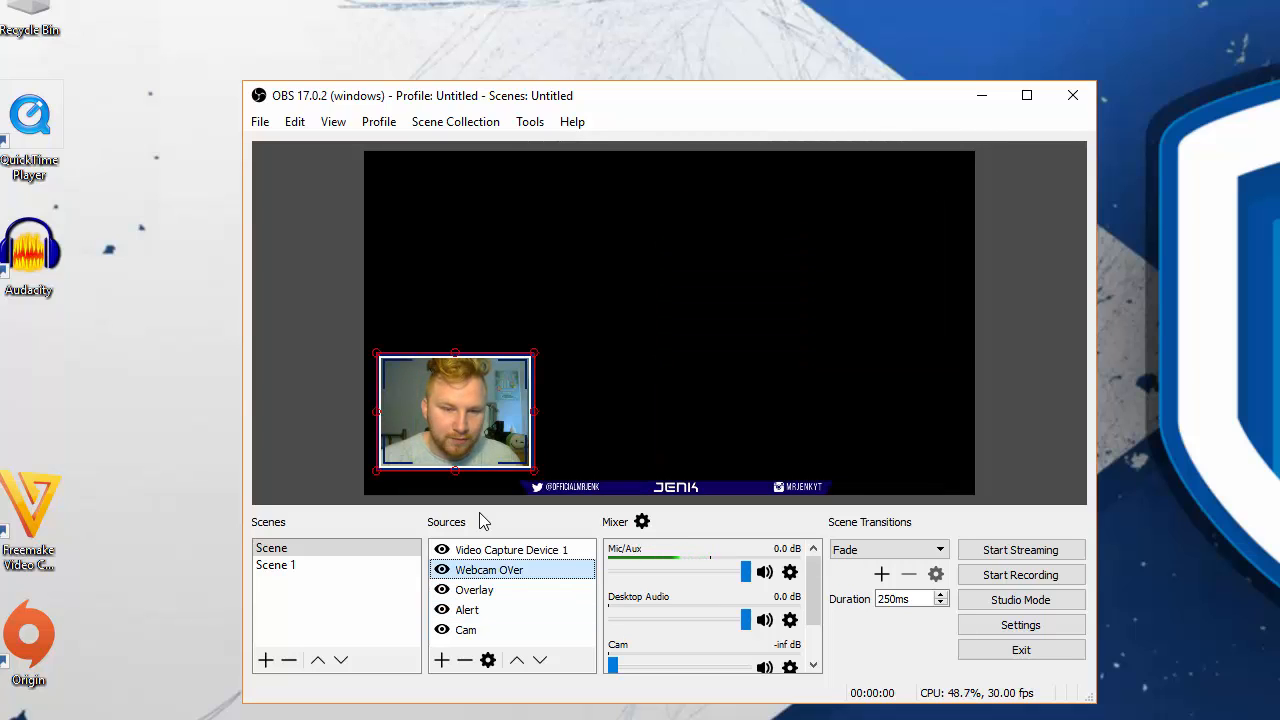
key(Up)
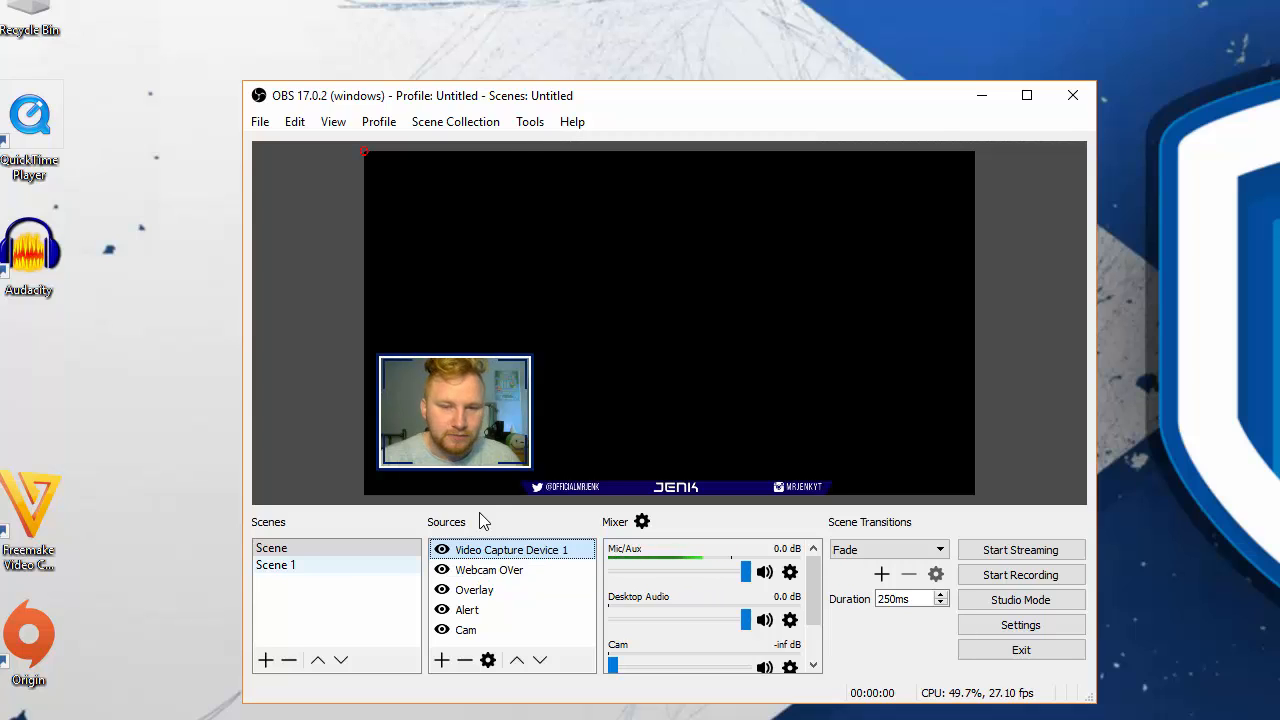
- Switch to Scene 1 to show its video capture in the preview, and move the focus to Studio Mode
key(Down)
key(Tab)
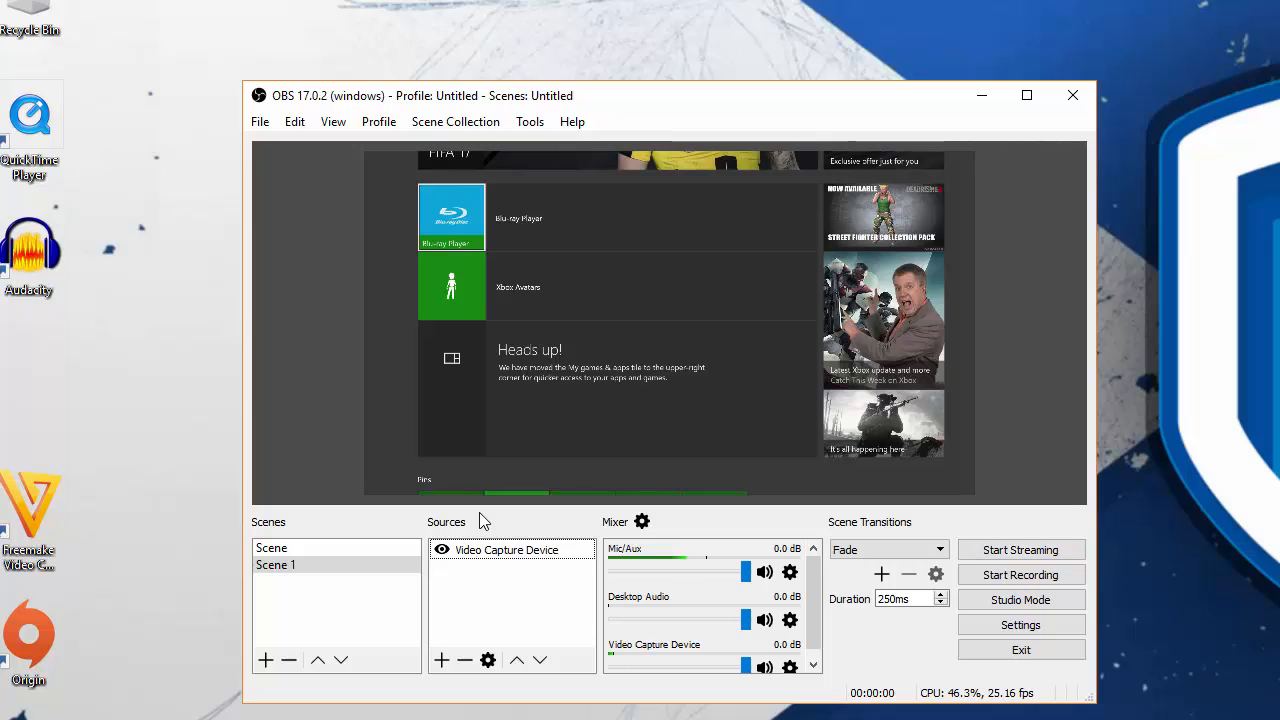
key(Tab)
key(Tab)
key(Tab)
key(Tab)
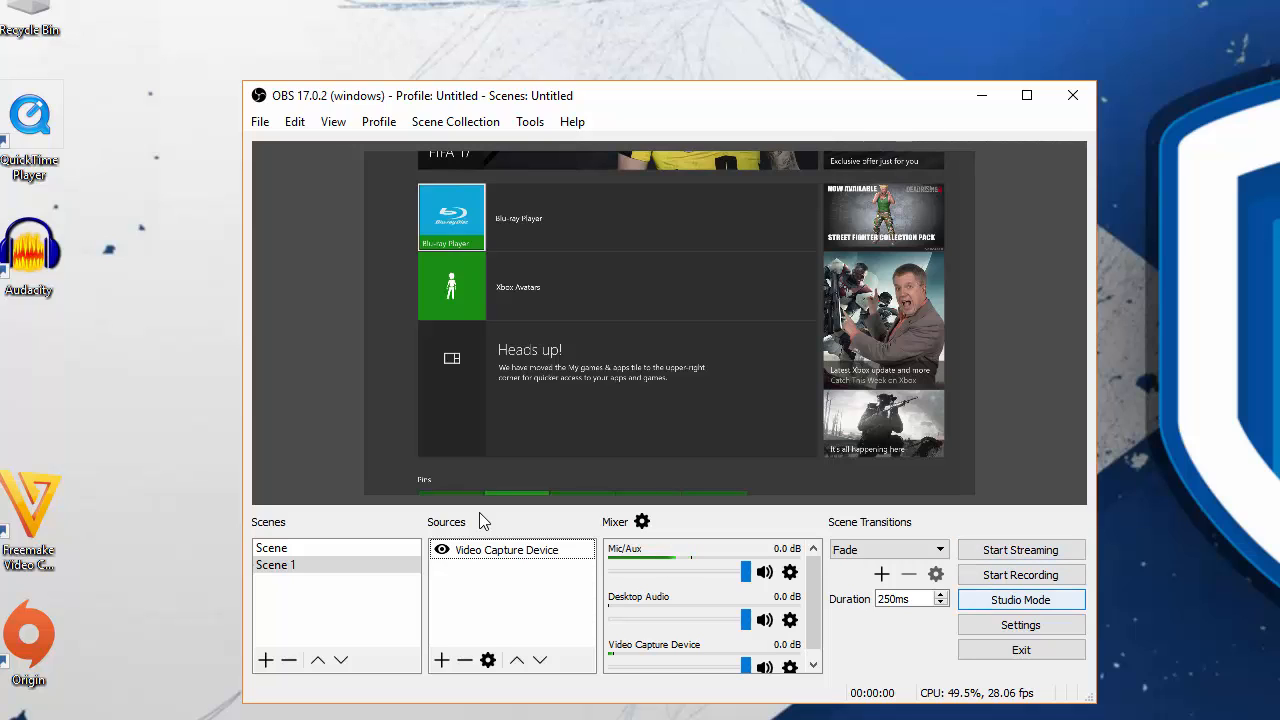